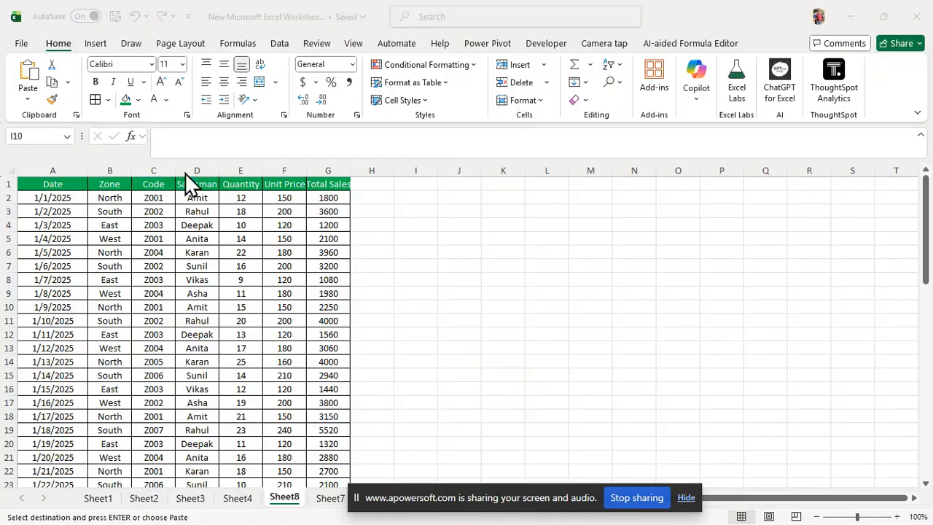
# Convert the sales data range A1:G60 into a table with headers
pyautogui.click(160, 292)
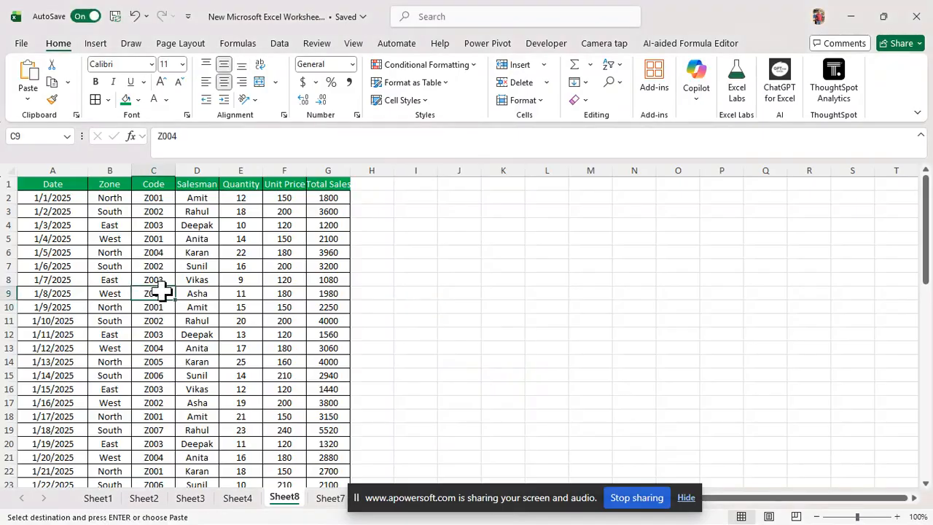
pyautogui.hotkey('ctrl', 'a')
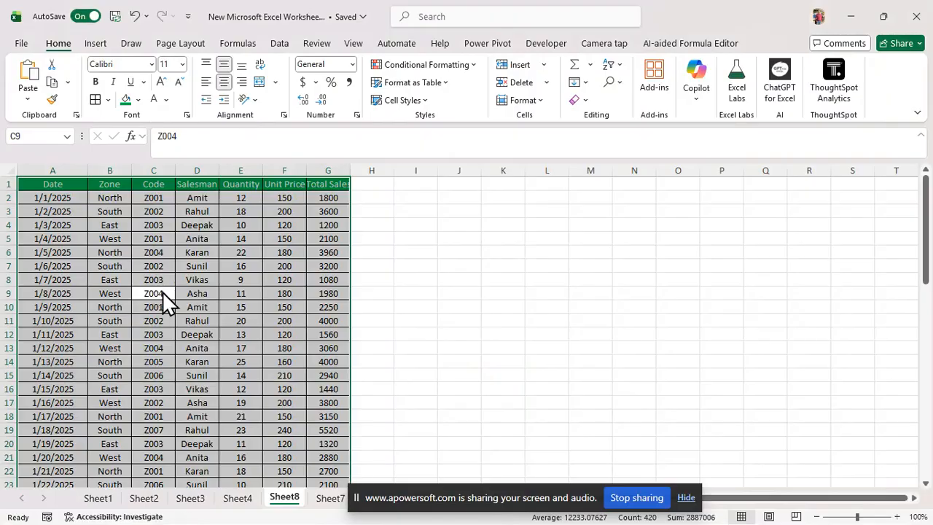
pyautogui.hotkey('ctrl', 't')
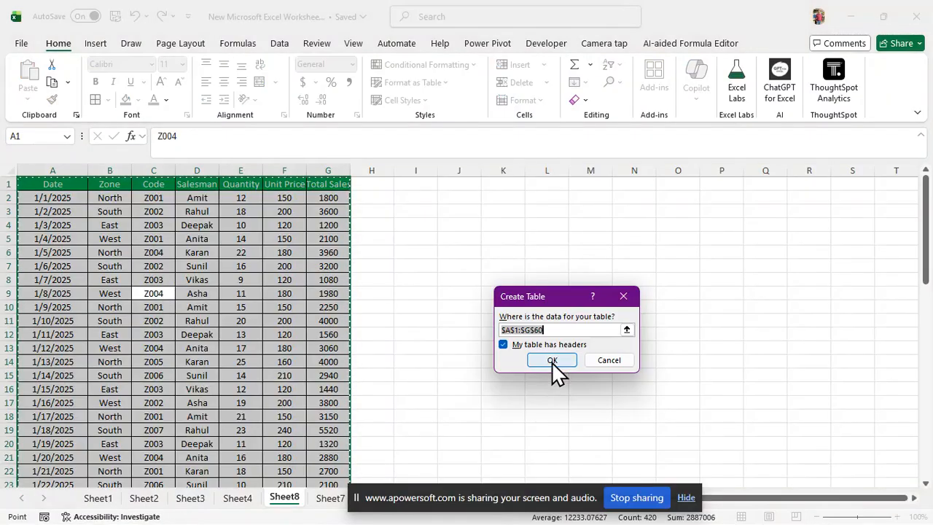
pyautogui.click(552, 360)
# Apply a light green table style to the sales table
pyautogui.click(188, 321)
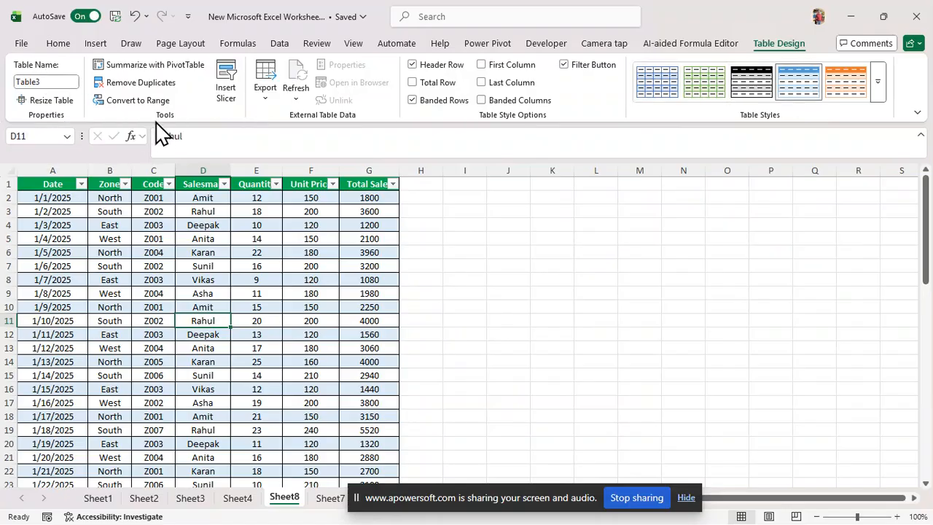
pyautogui.click(879, 83)
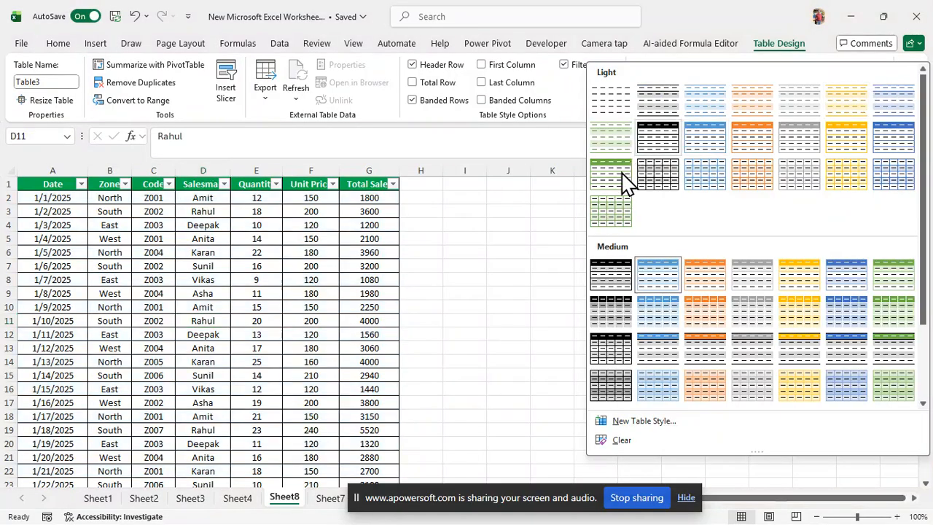
pyautogui.click(215, 267)
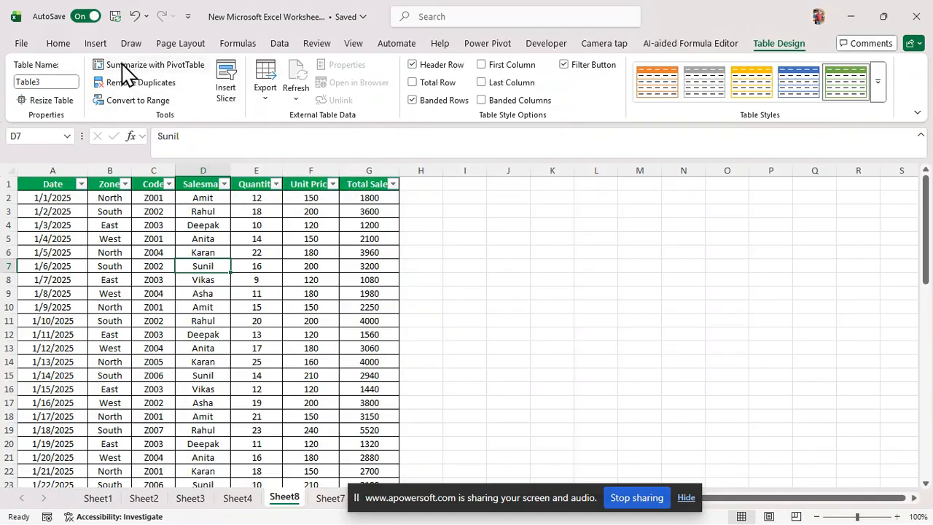
# Create a PivotTable from the sales table on a new worksheet
pyautogui.click(95, 44)
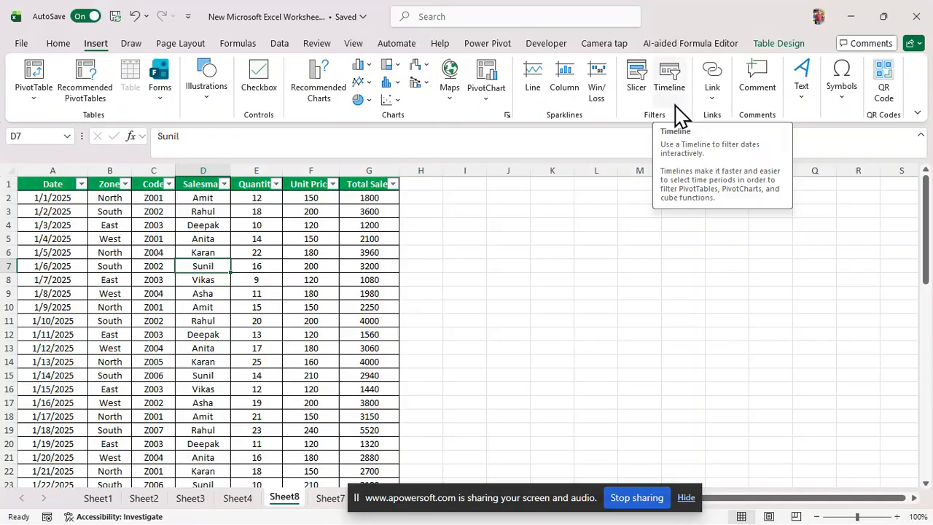
pyautogui.click(264, 324)
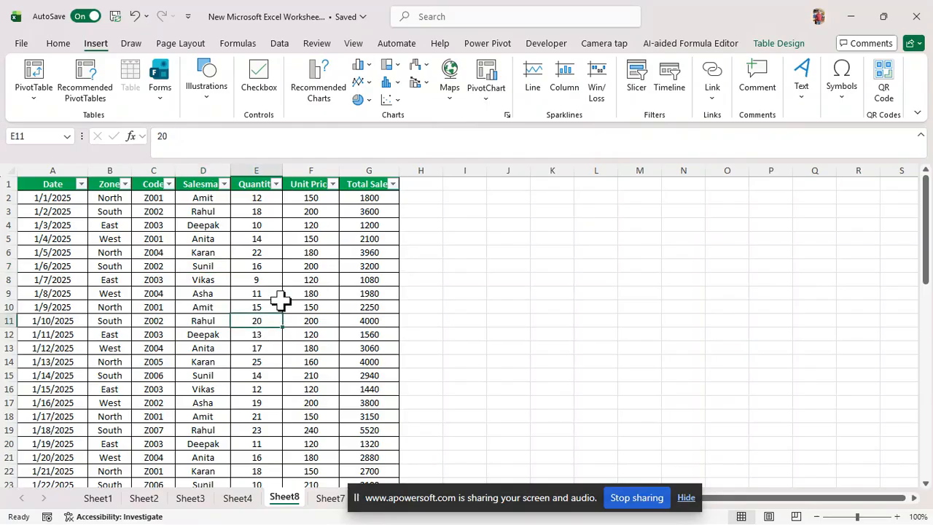
pyautogui.click(779, 45)
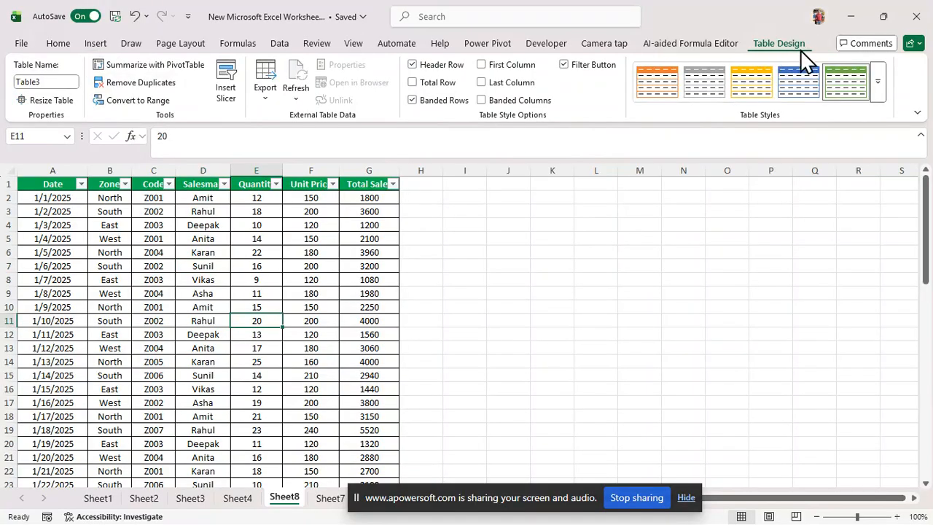
pyautogui.click(165, 70)
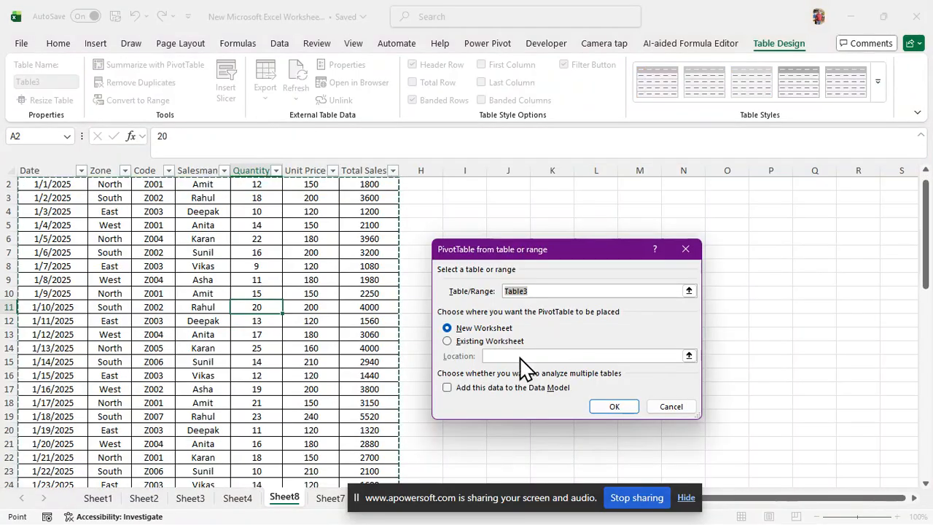
pyautogui.click(615, 407)
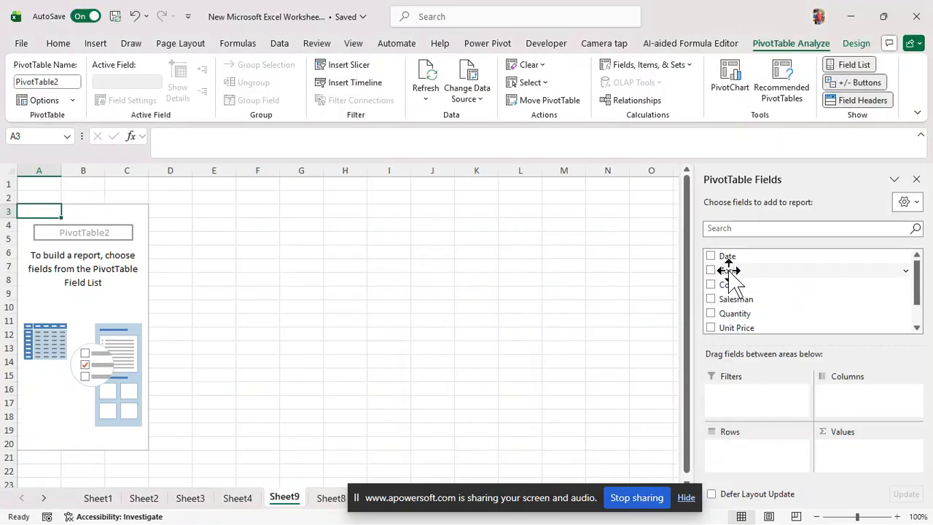
# Lay out the PivotTable with Zone as the filter, Salesman as rows and the sum of Total Sales as values
pyautogui.moveTo(728, 271); pyautogui.dragTo(762, 458)
pyautogui.scroll(-1, 764, 300)
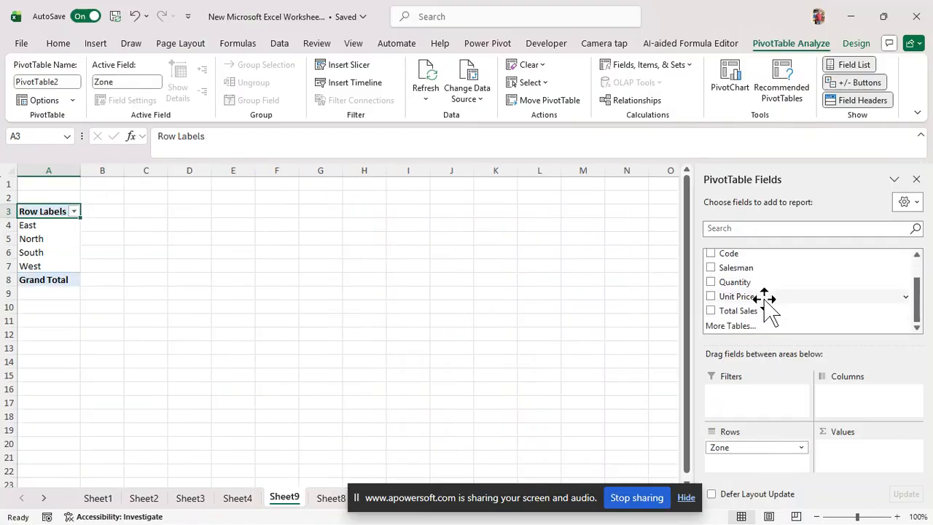
pyautogui.moveTo(750, 312); pyautogui.dragTo(841, 457)
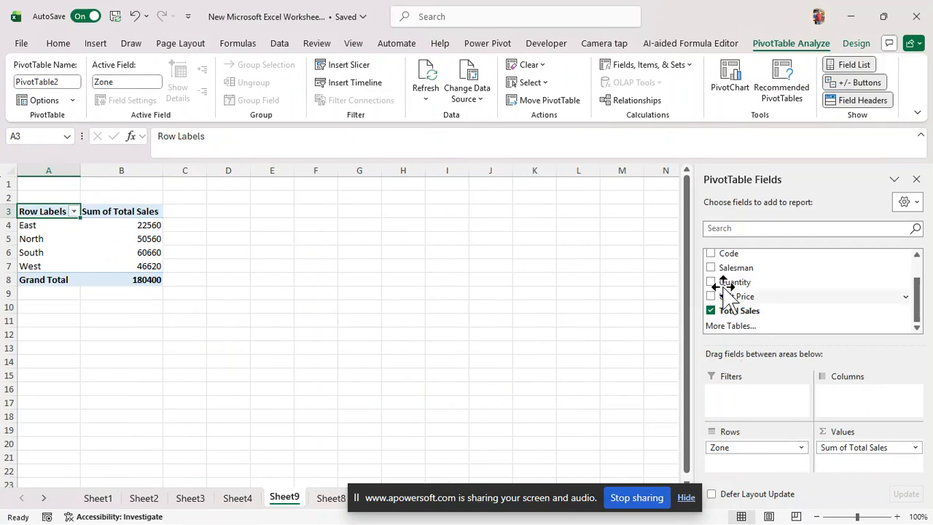
pyautogui.moveTo(725, 289); pyautogui.dragTo(739, 406)
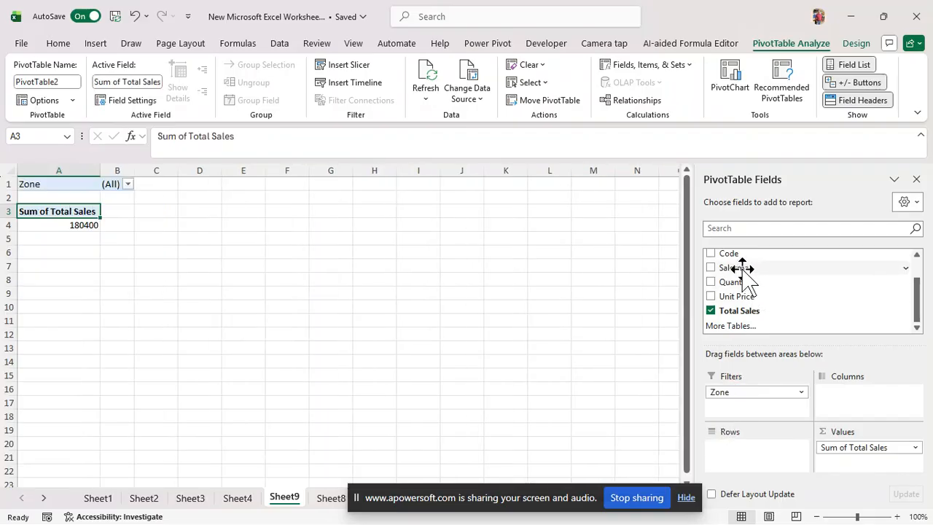
pyautogui.moveTo(739, 273); pyautogui.dragTo(738, 457)
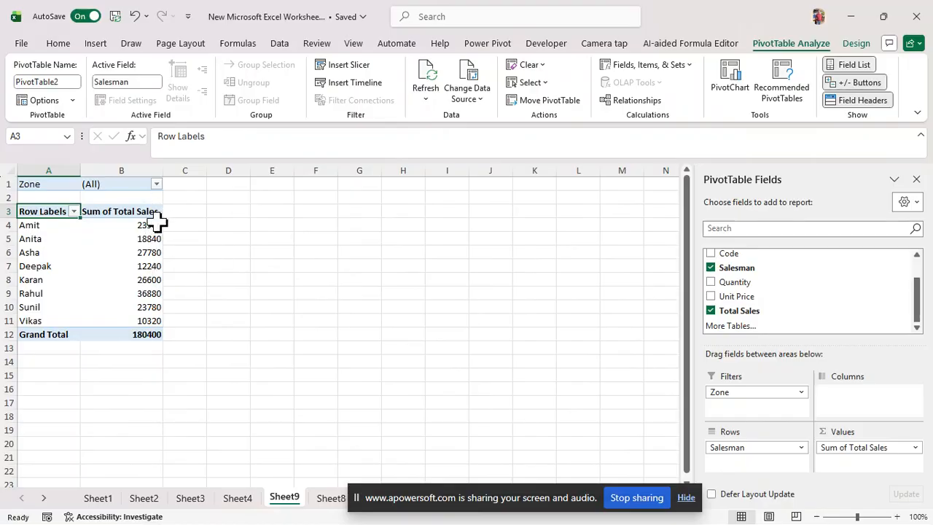
# Insert a slicer for the Zone field of the PivotTable
pyautogui.click(347, 68)
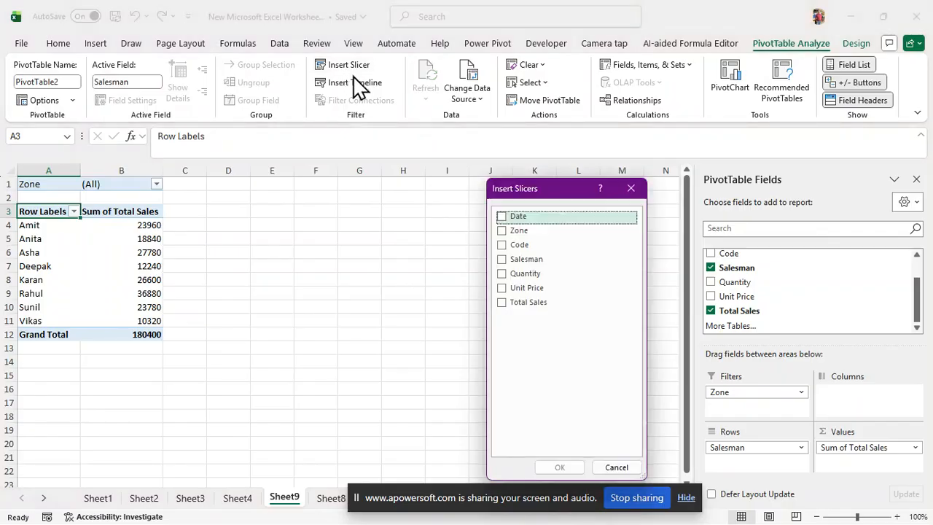
pyautogui.click(501, 232)
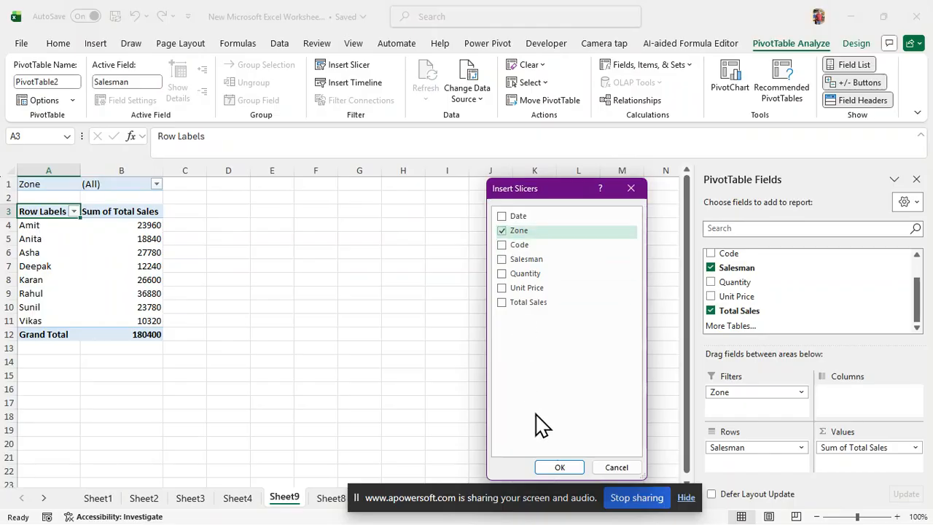
pyautogui.click(552, 466)
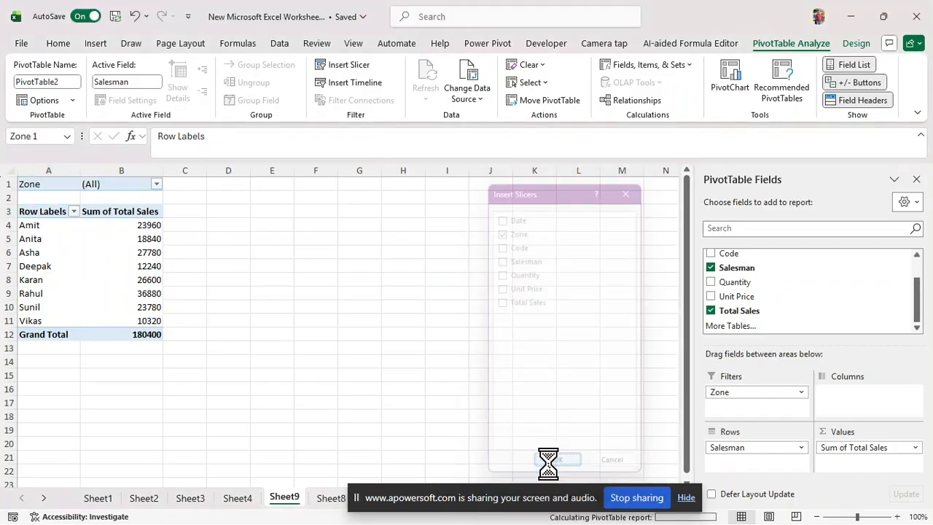
# Filter the PivotTable by East, North, South and West in turn with the Zone slicer
pyautogui.click(325, 276)
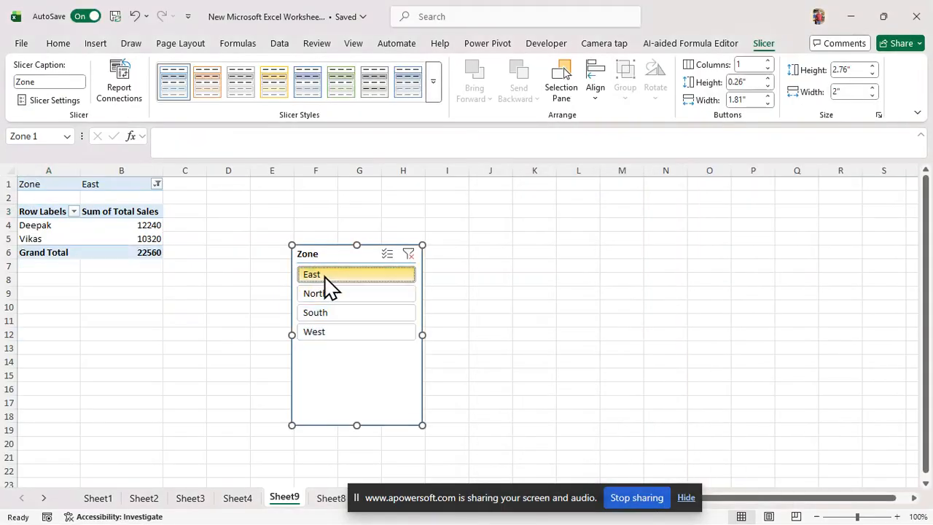
pyautogui.click(325, 293)
pyautogui.click(325, 314)
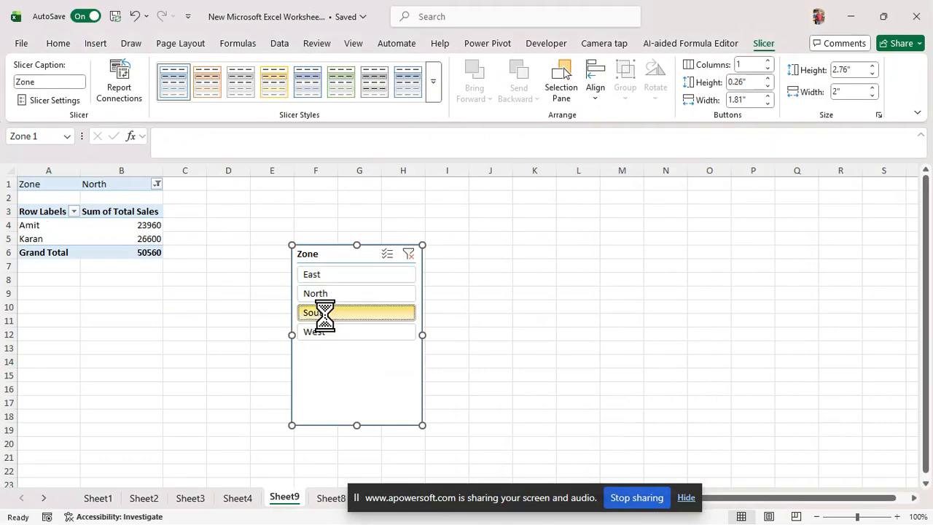
pyautogui.click(326, 332)
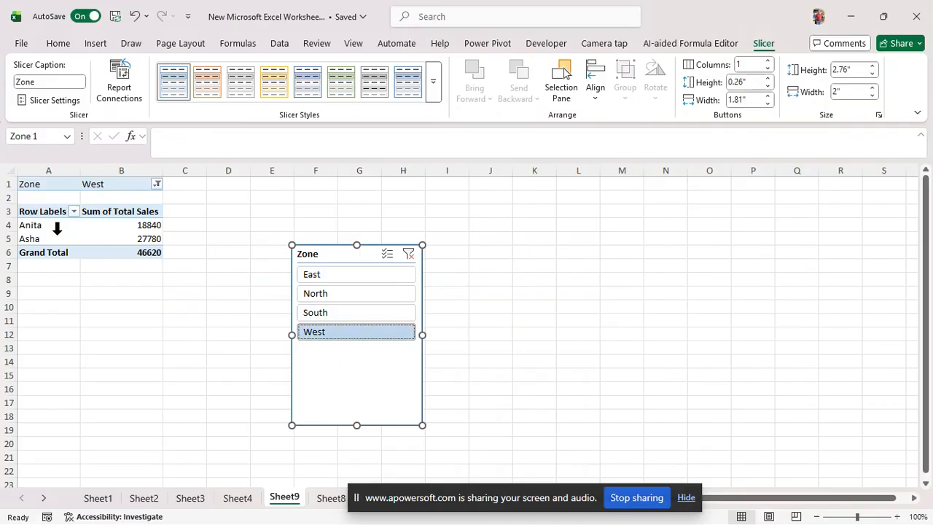
# Arrange the Zone slicer in 4 columns at about 0.89" high by 3.45" wide, placed beside the top of the PivotTable
pyautogui.moveTo(357, 425); pyautogui.dragTo(363, 349)
pyautogui.moveTo(422, 297); pyautogui.dragTo(518, 293)
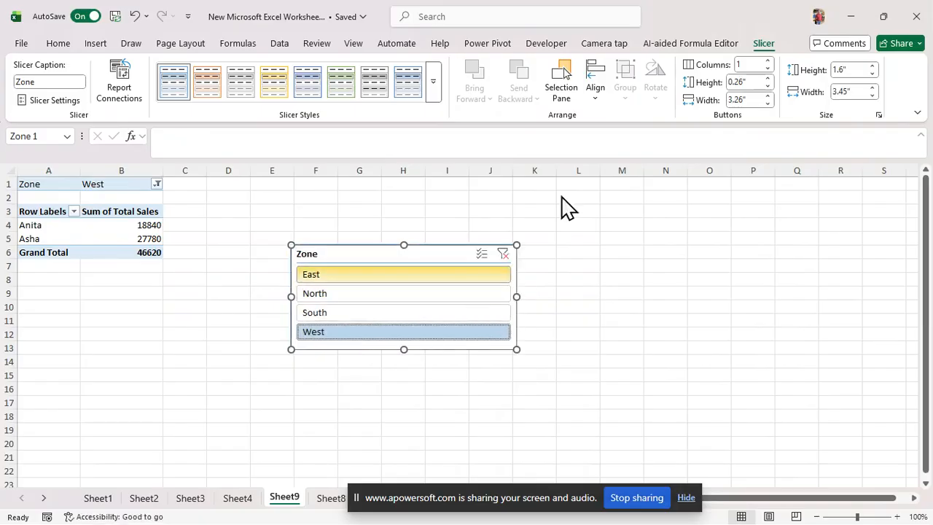
pyautogui.click(768, 61)
pyautogui.click(768, 61)
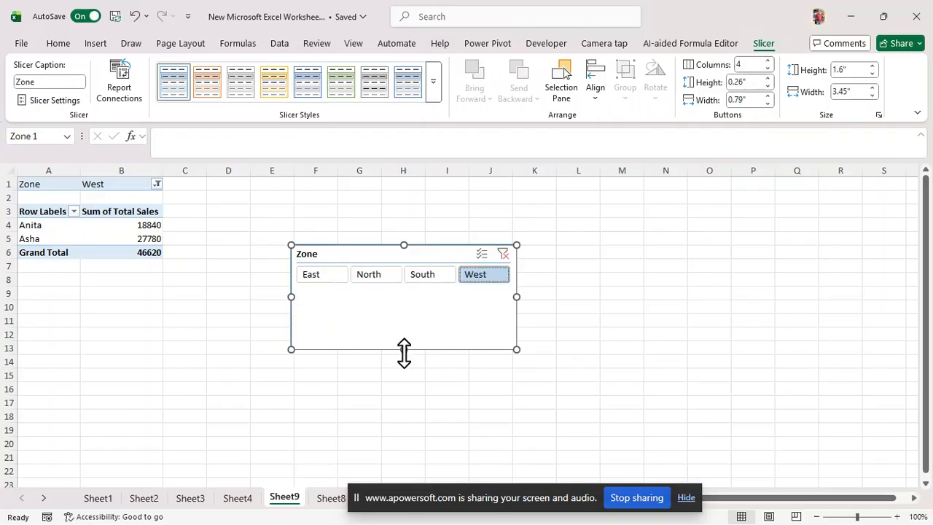
pyautogui.moveTo(404, 350); pyautogui.dragTo(410, 301)
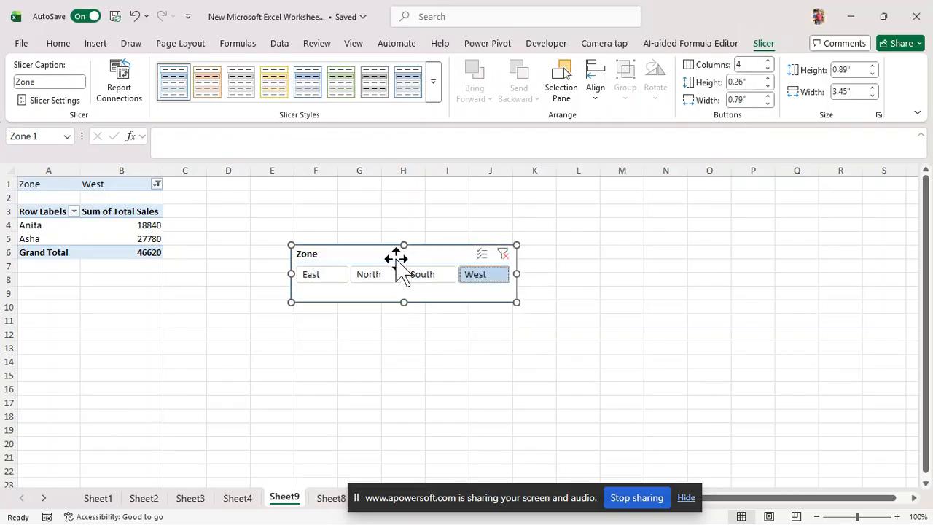
pyautogui.moveTo(396, 258); pyautogui.dragTo(306, 199)
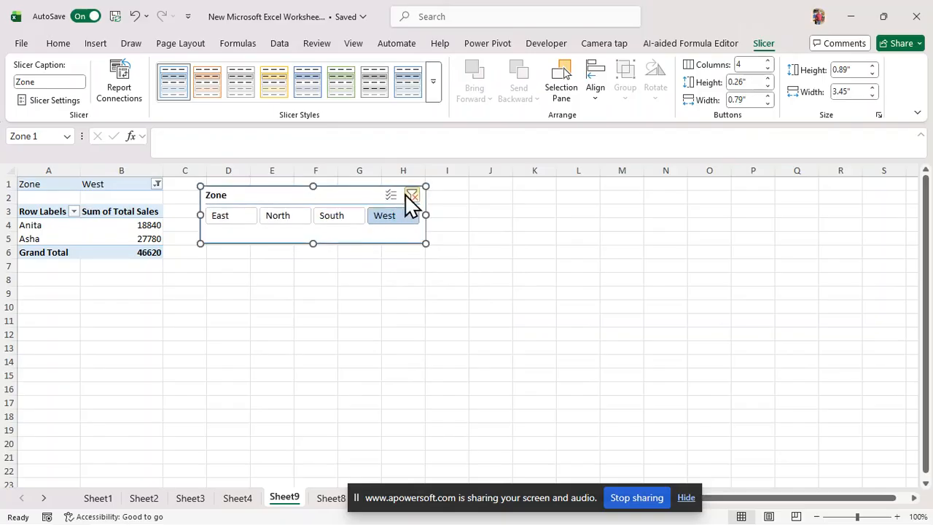
# Try the resized slicer on South, North and East, and clear its filter so all zones are included
pyautogui.click(327, 213)
pyautogui.click(281, 217)
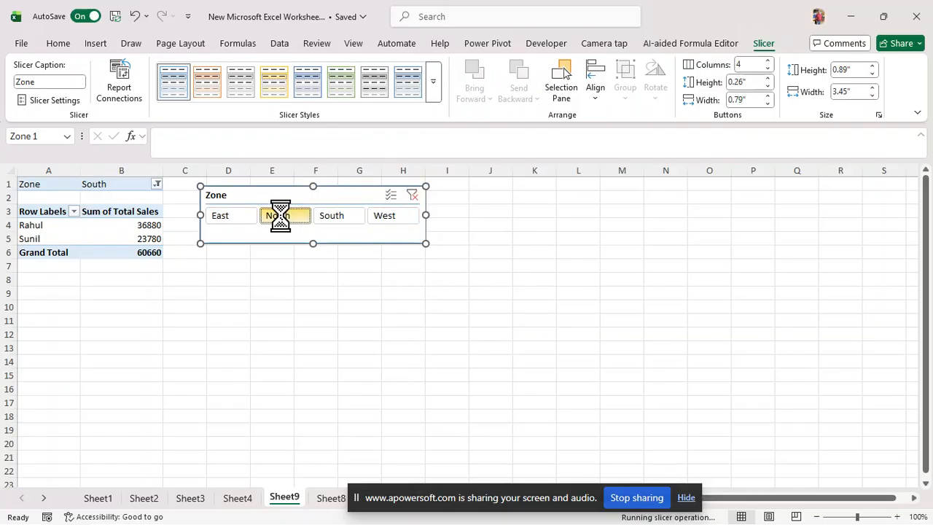
pyautogui.click(234, 216)
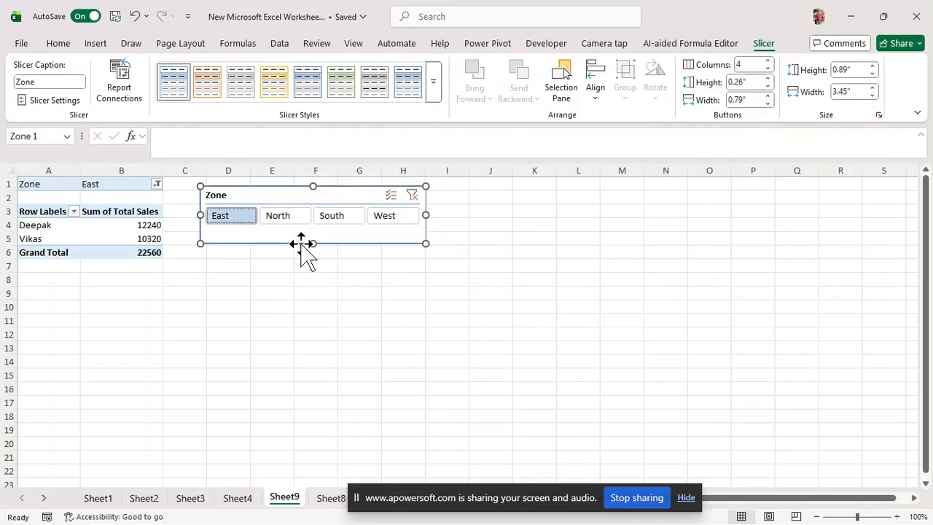
pyautogui.click(413, 195)
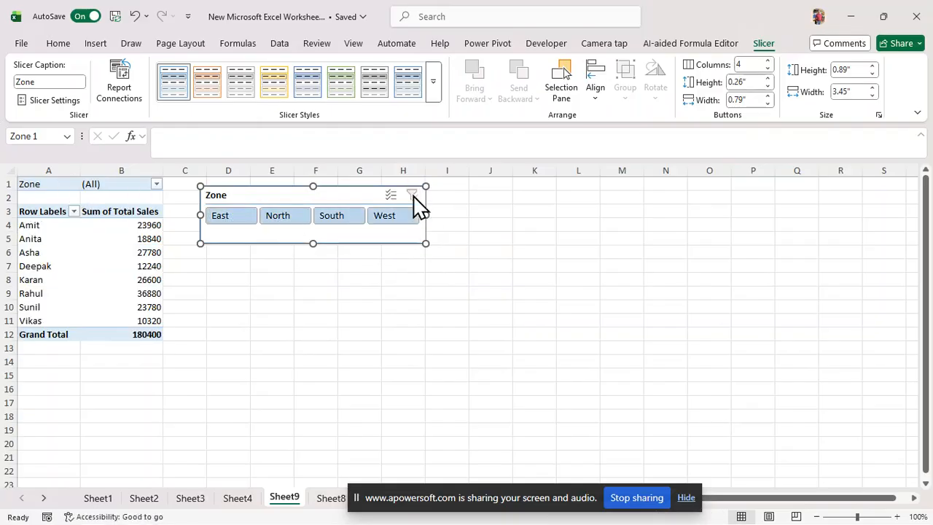
pyautogui.click(339, 309)
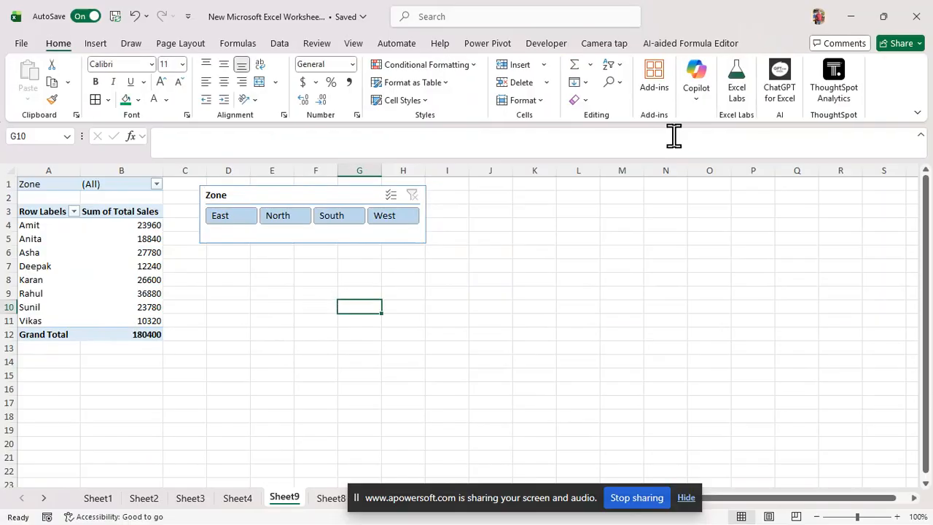
# Insert a timeline for the PivotTable's Date field and place it just below the Zone slicer
pyautogui.click(75, 287)
pyautogui.click(122, 291)
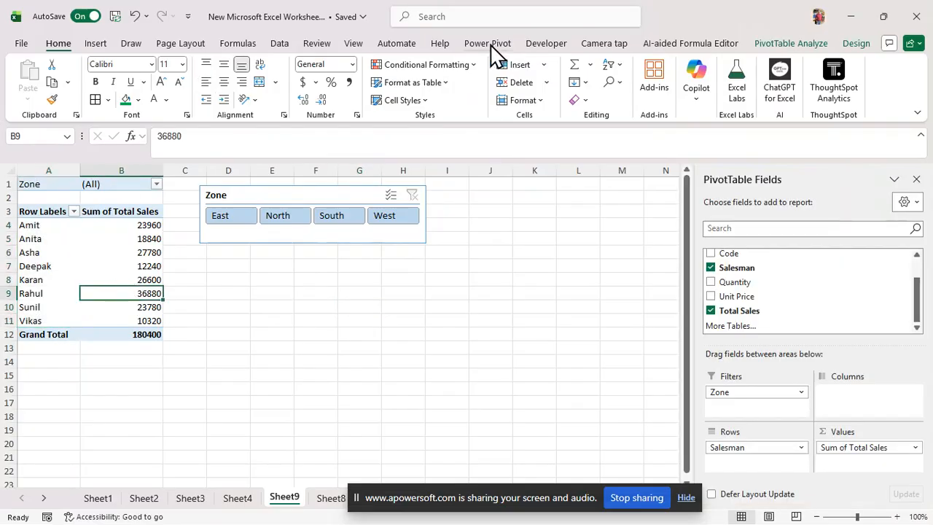
pyautogui.click(771, 45)
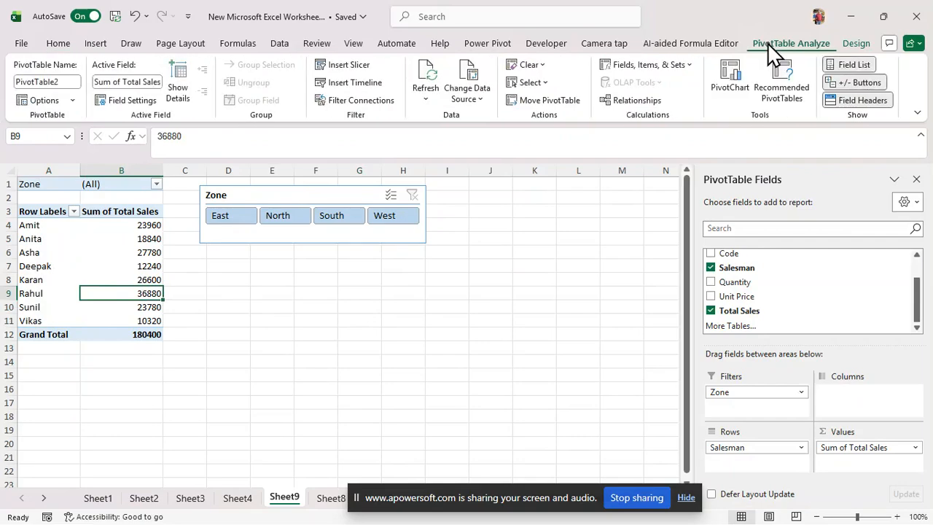
pyautogui.click(360, 84)
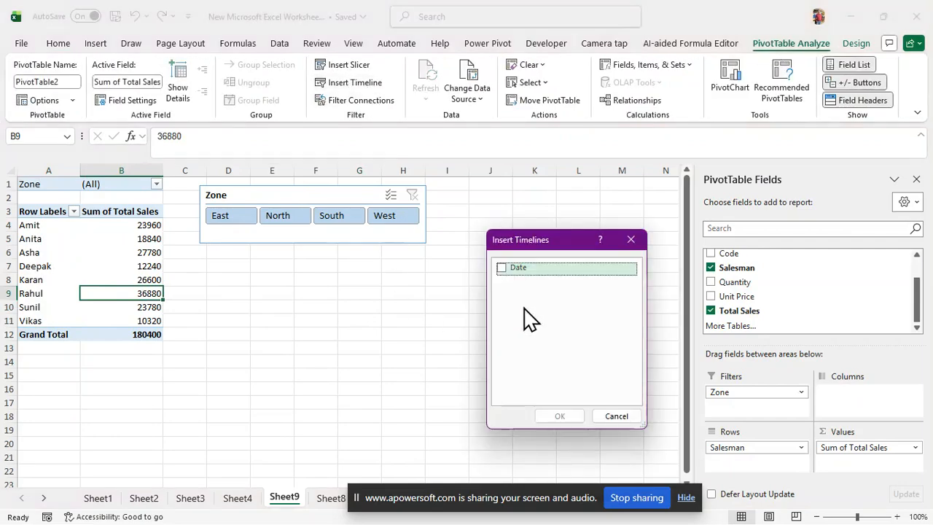
pyautogui.click(504, 272)
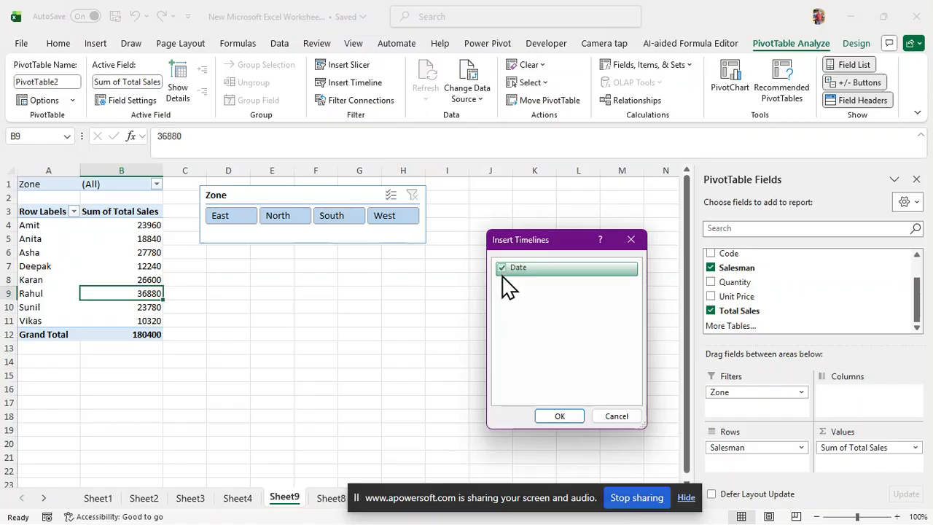
pyautogui.click(561, 415)
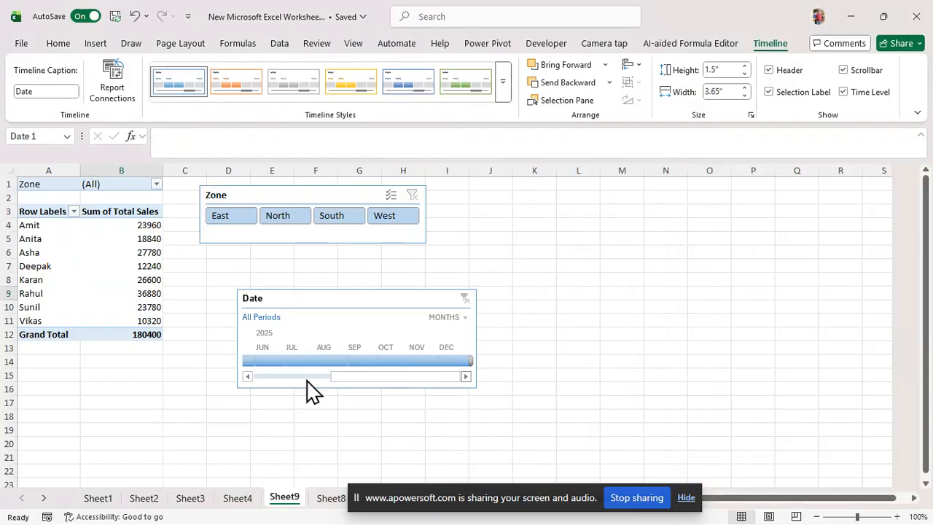
pyautogui.moveTo(321, 299); pyautogui.dragTo(329, 258)
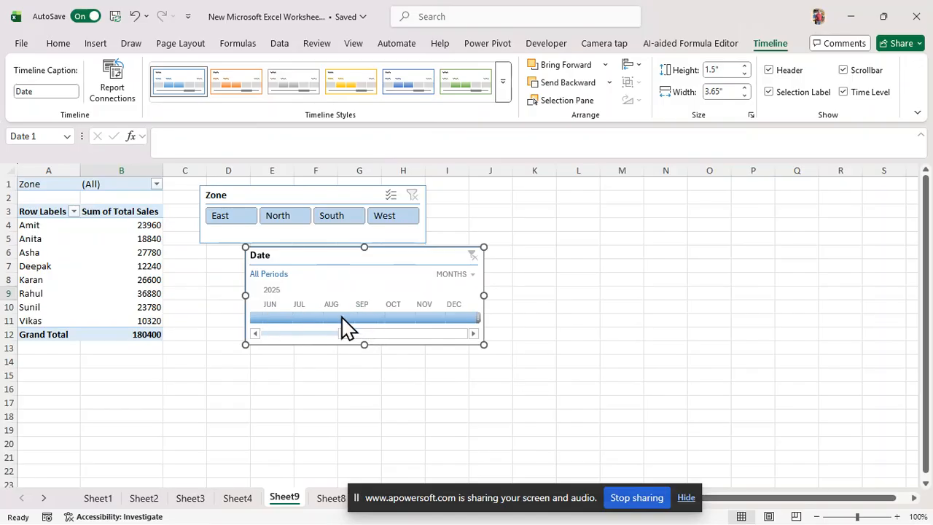
# Filter the PivotTable to Oct 2025 and Jul 2025 in turn with the Date timeline, and clear the timeline filter
pyautogui.click(412, 318)
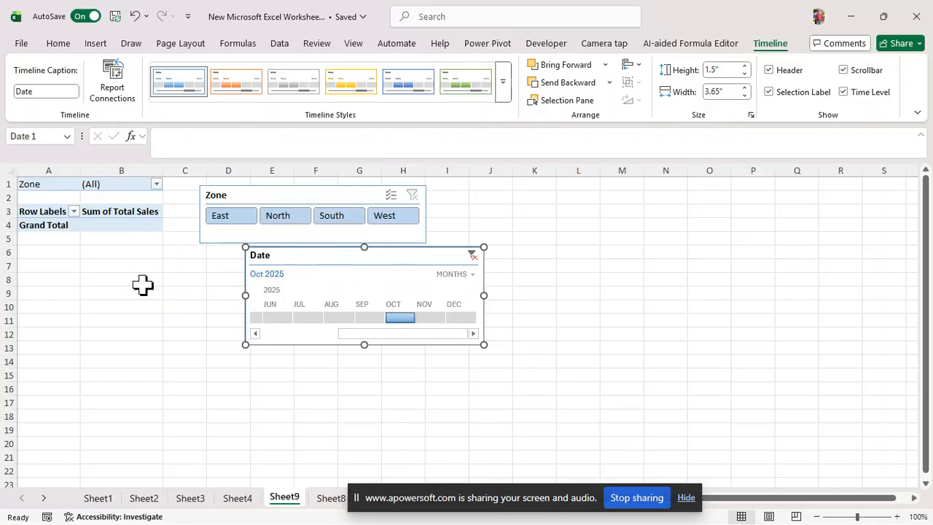
pyautogui.click(359, 328)
pyautogui.click(331, 318)
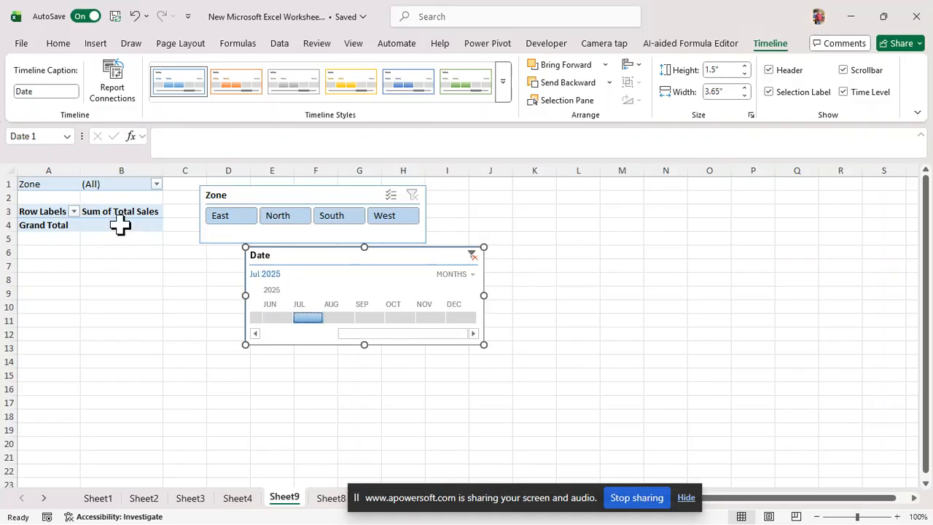
pyautogui.click(472, 255)
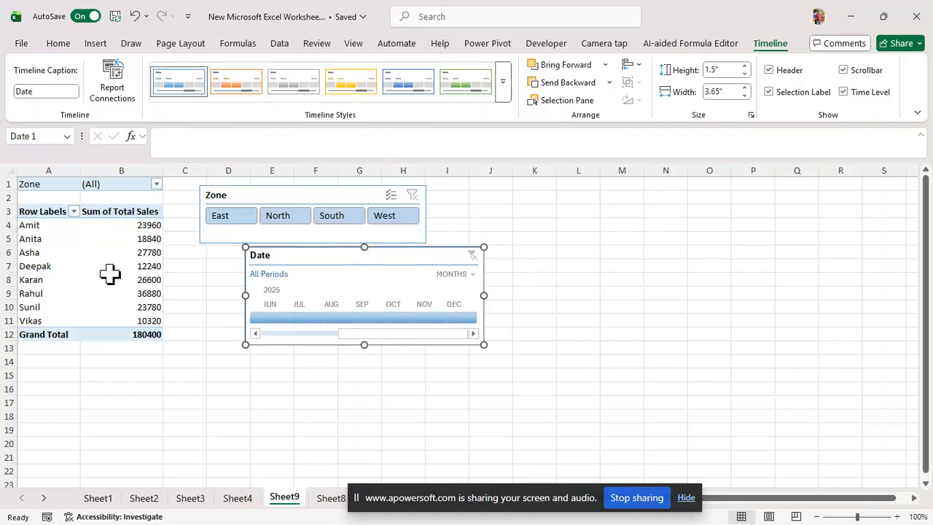
# Replace Salesman with Date as the PivotTable's row field, grouping the rows by month
pyautogui.click(78, 268)
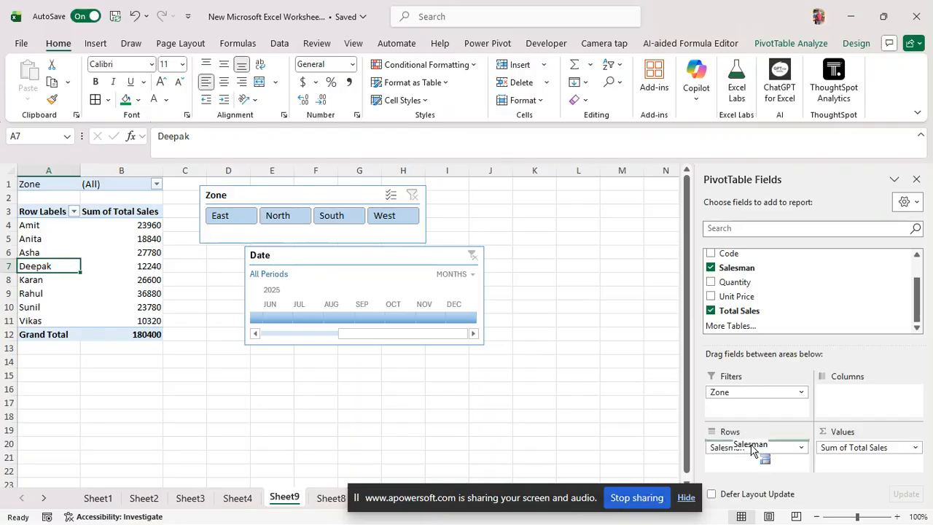
pyautogui.click(779, 448)
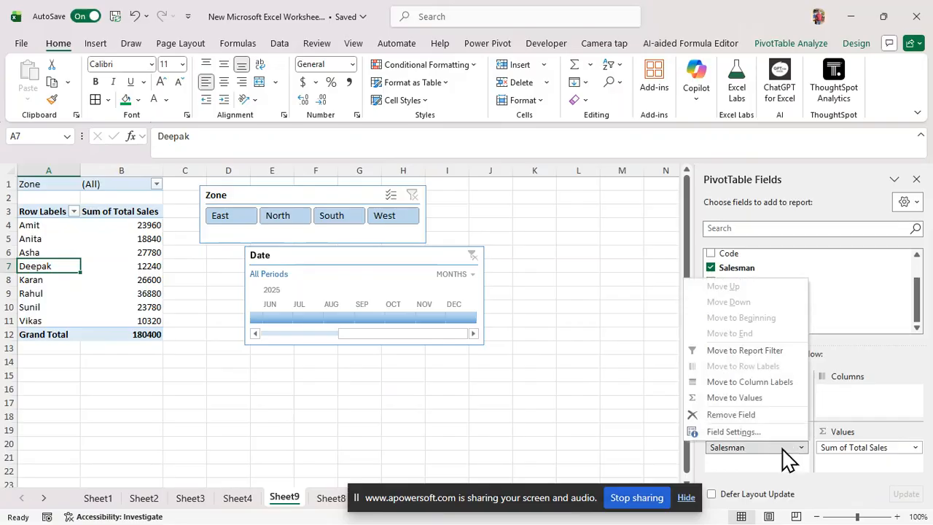
pyautogui.click(731, 415)
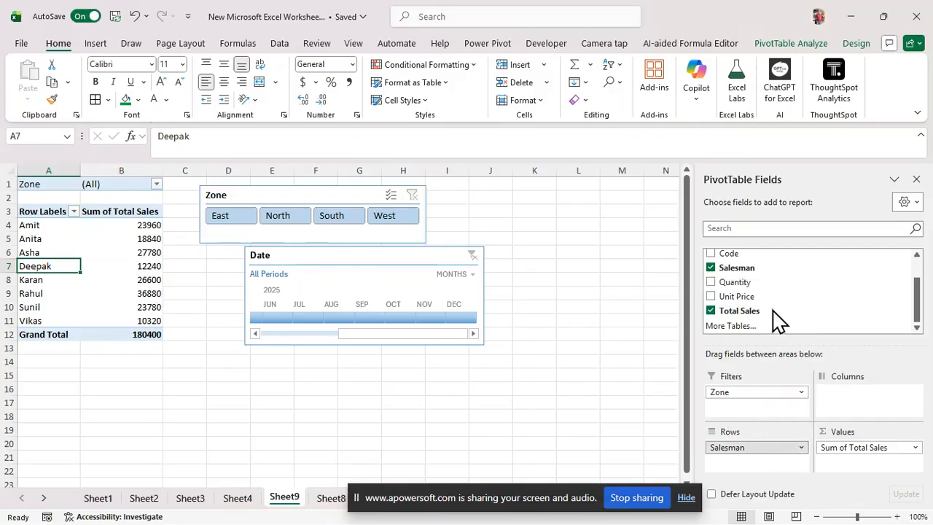
pyautogui.scroll(3, 765, 295)
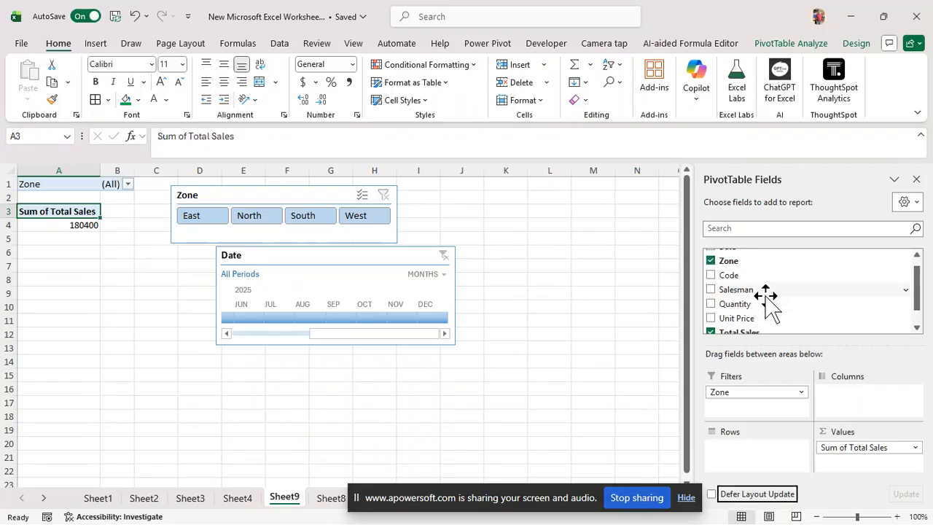
pyautogui.moveTo(727, 257); pyautogui.dragTo(753, 457)
pyautogui.moveTo(758, 463); pyautogui.dragTo(757, 467)
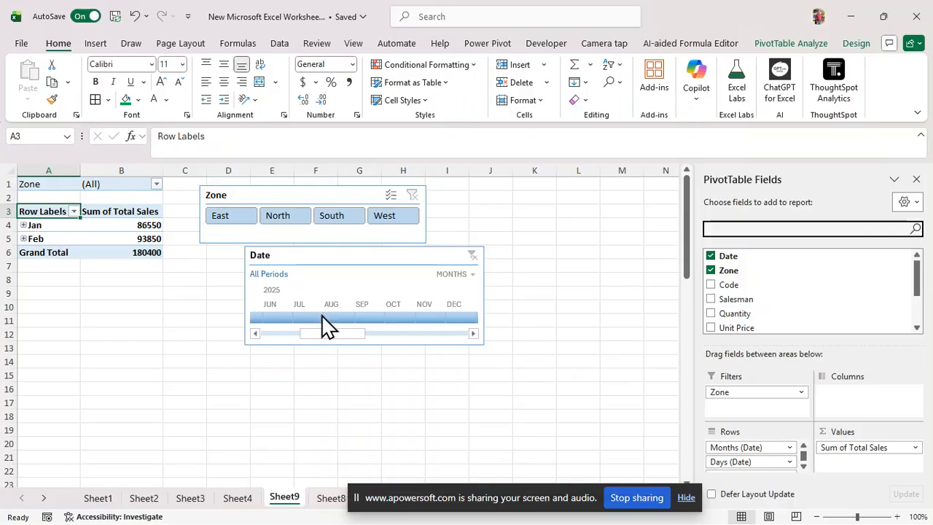
# Filter with the timeline to Sep - Nov 2025, Jan 2025 and Feb 2025 in turn, clear it, and shift the timeline closer under the Zone slicer
pyautogui.moveTo(373, 314); pyautogui.dragTo(418, 317)
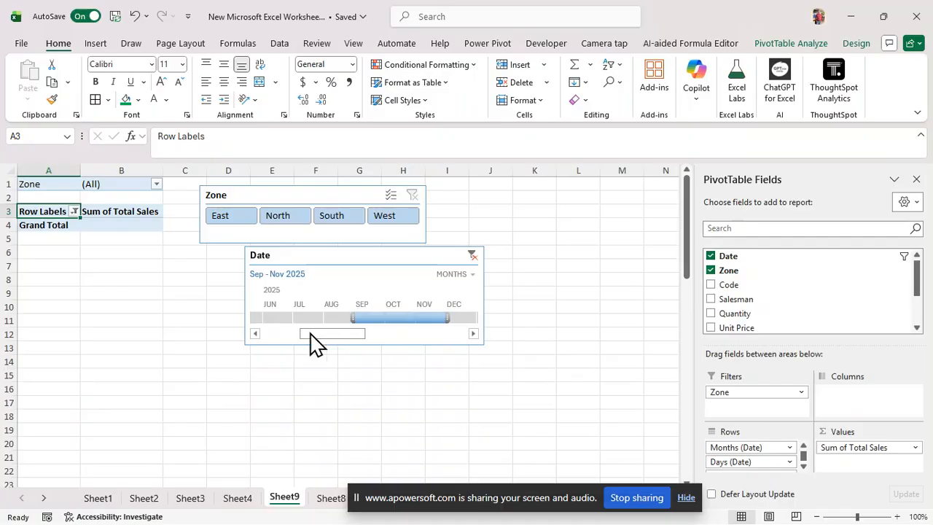
pyautogui.moveTo(311, 334); pyautogui.dragTo(266, 331)
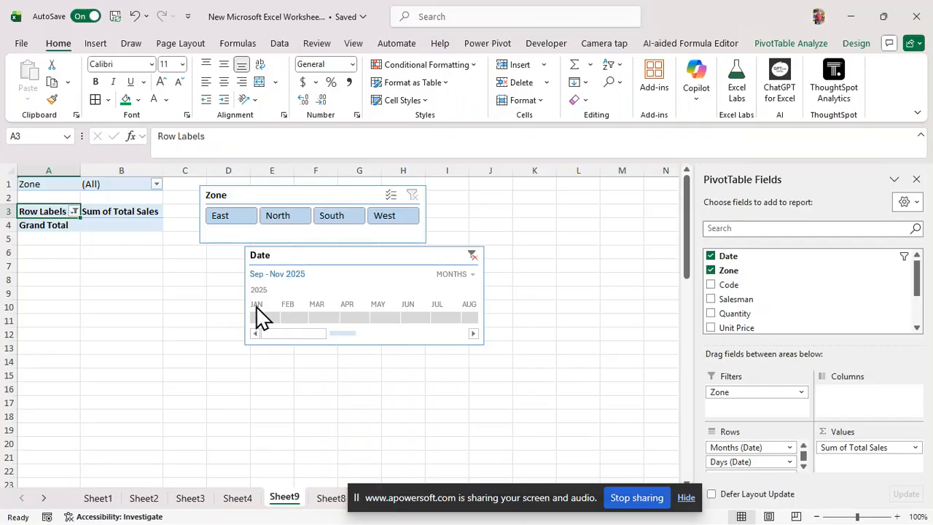
pyautogui.click(256, 316)
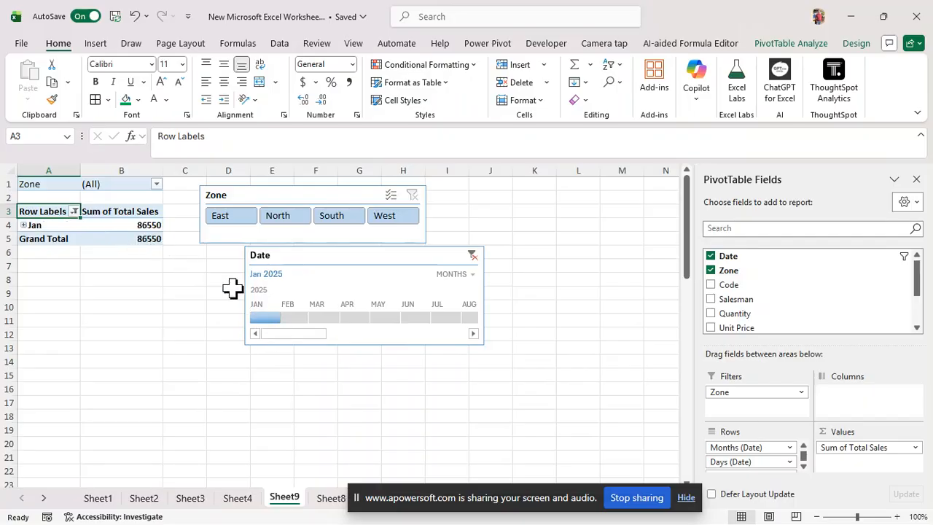
pyautogui.click(285, 317)
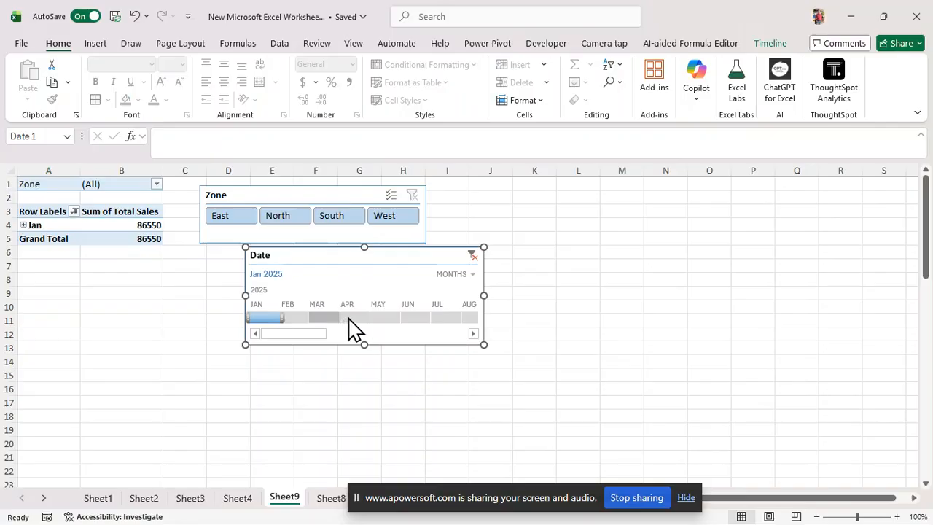
pyautogui.click(292, 318)
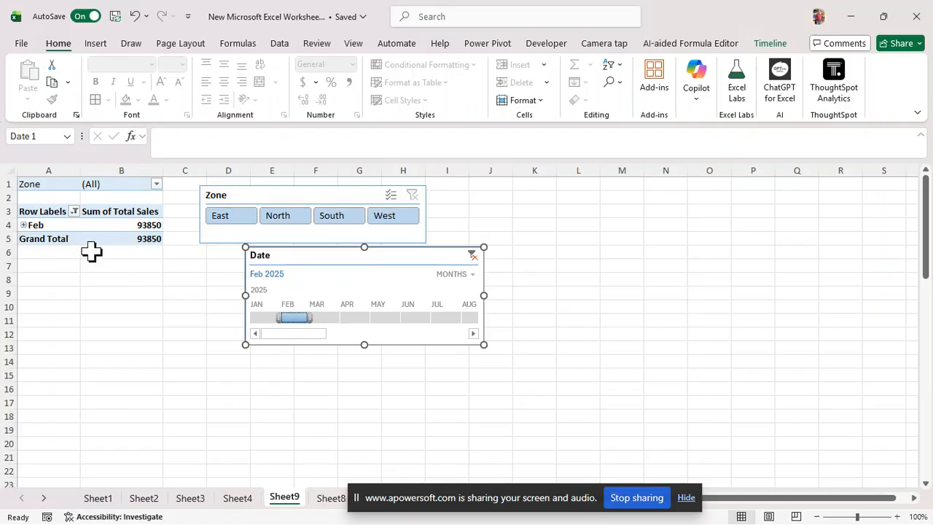
pyautogui.click(472, 255)
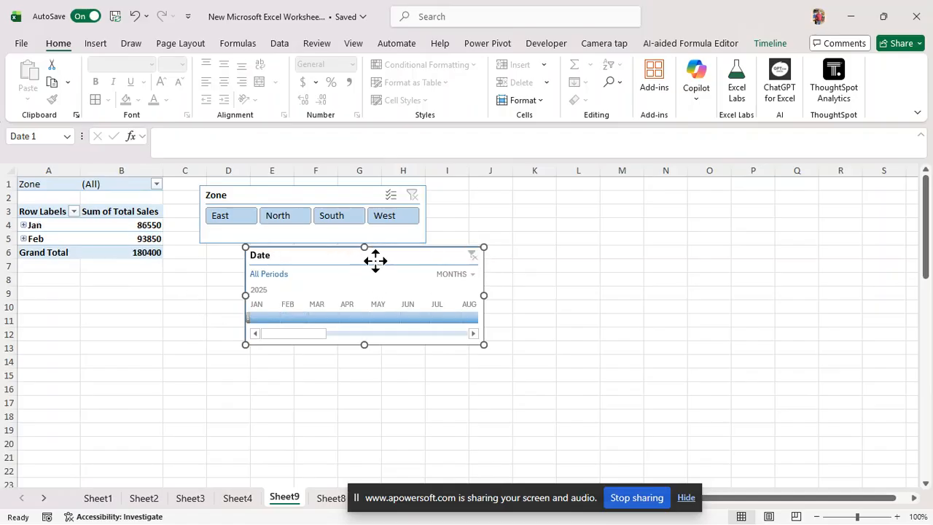
pyautogui.moveTo(376, 260); pyautogui.dragTo(338, 255)
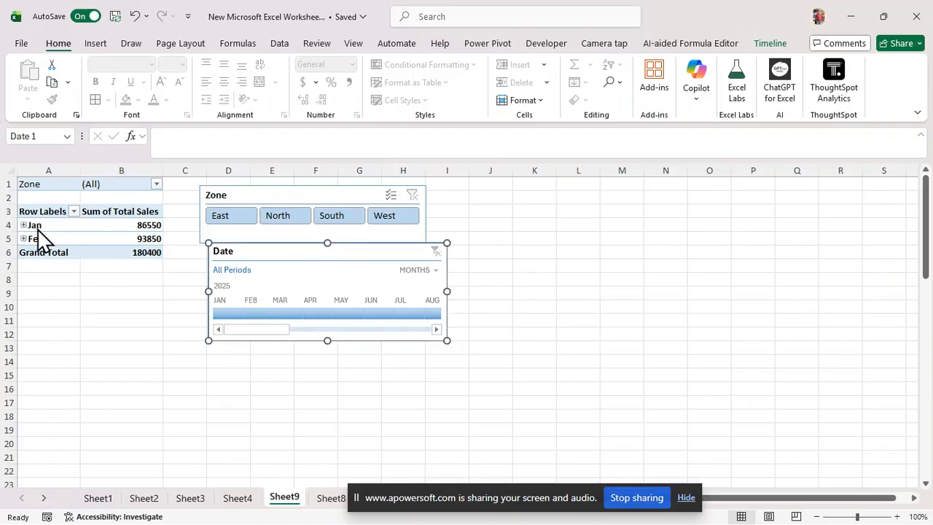
# Remove the Months (Date), Days (Date) and Date fields from the PivotTable's rows
pyautogui.click(124, 229)
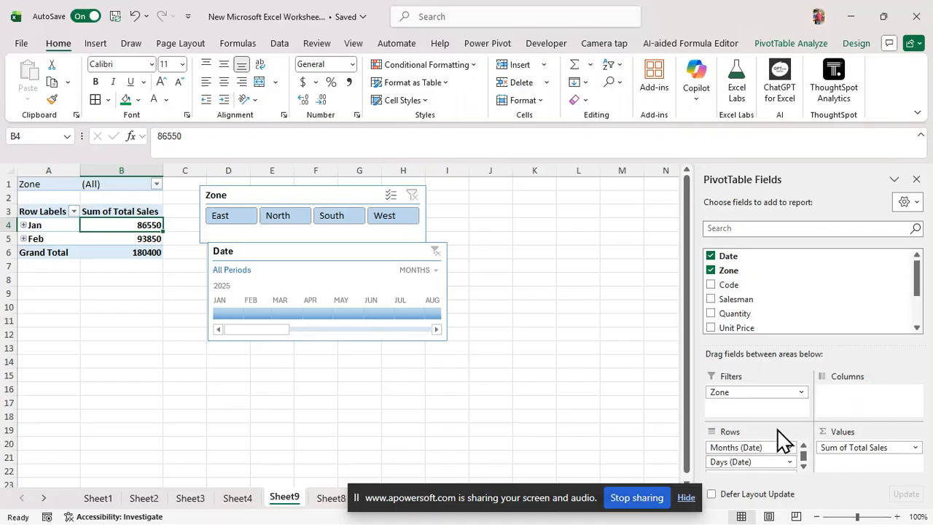
pyautogui.click(790, 447)
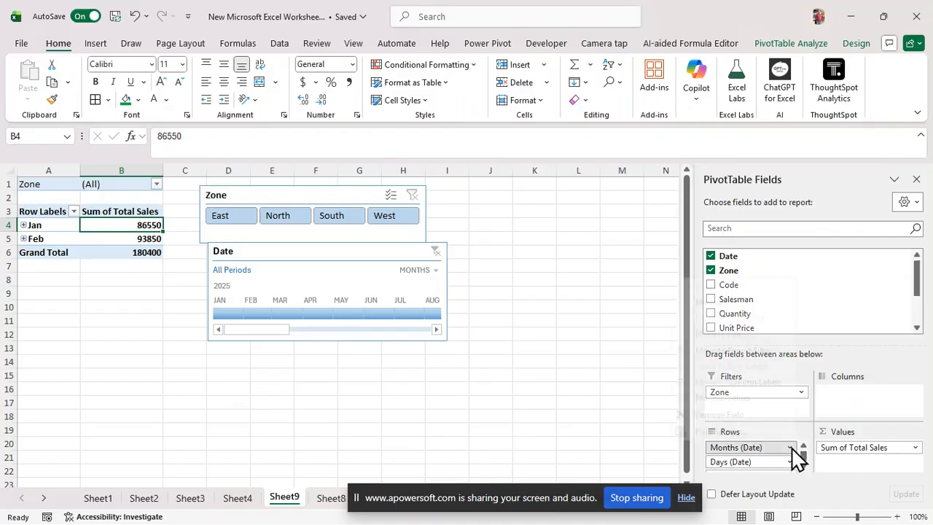
pyautogui.click(724, 415)
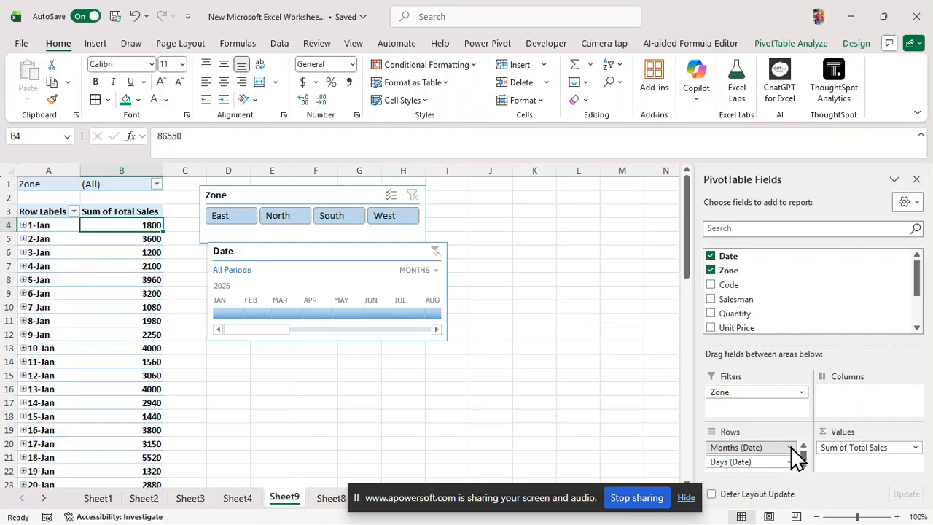
pyautogui.click(792, 447)
pyautogui.click(744, 414)
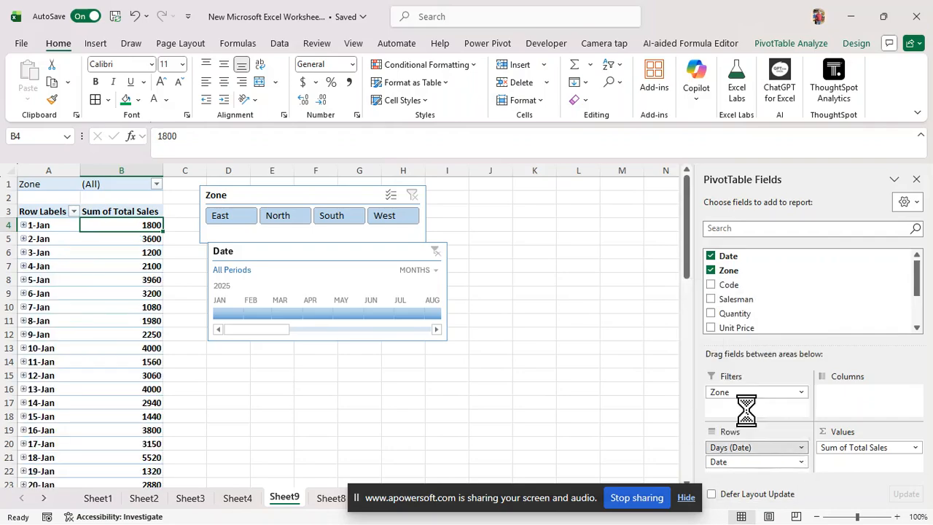
pyautogui.click(799, 448)
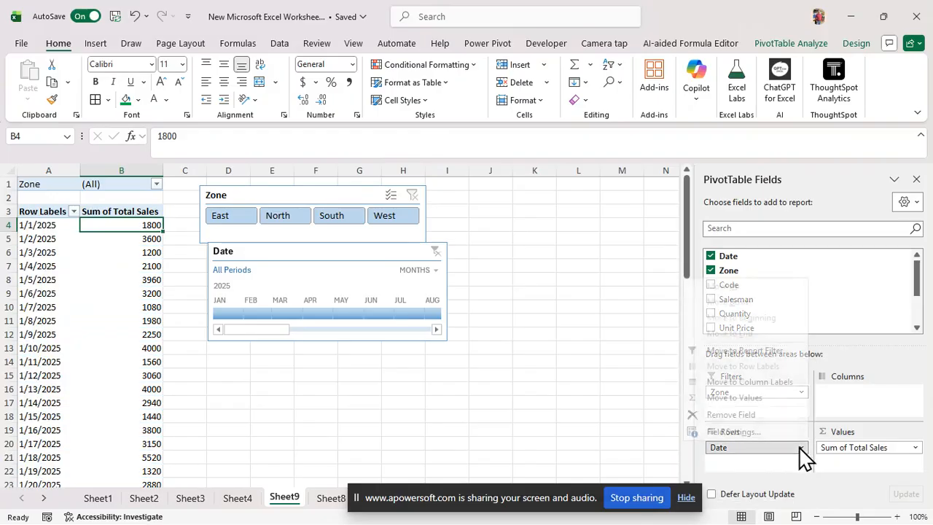
pyautogui.click(737, 414)
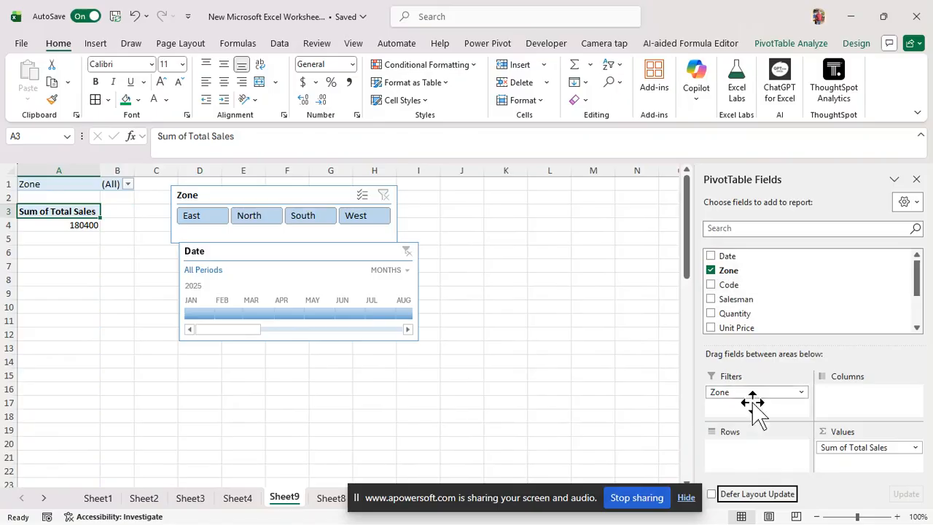
# Try Zone as the row field, return it to the report filter, and put Salesman in the PivotTable's rows
pyautogui.moveTo(725, 271); pyautogui.dragTo(733, 448)
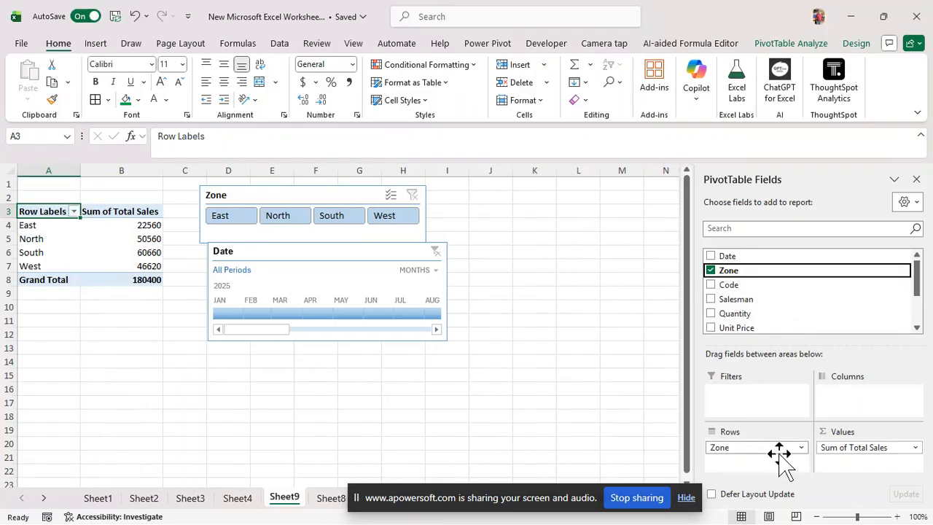
pyautogui.moveTo(780, 446); pyautogui.dragTo(758, 395)
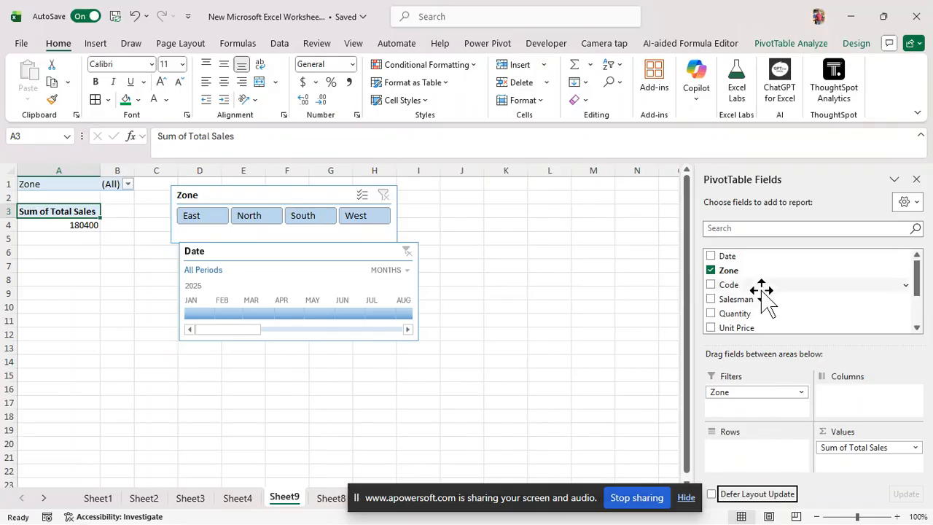
pyautogui.scroll(-1, 761, 314)
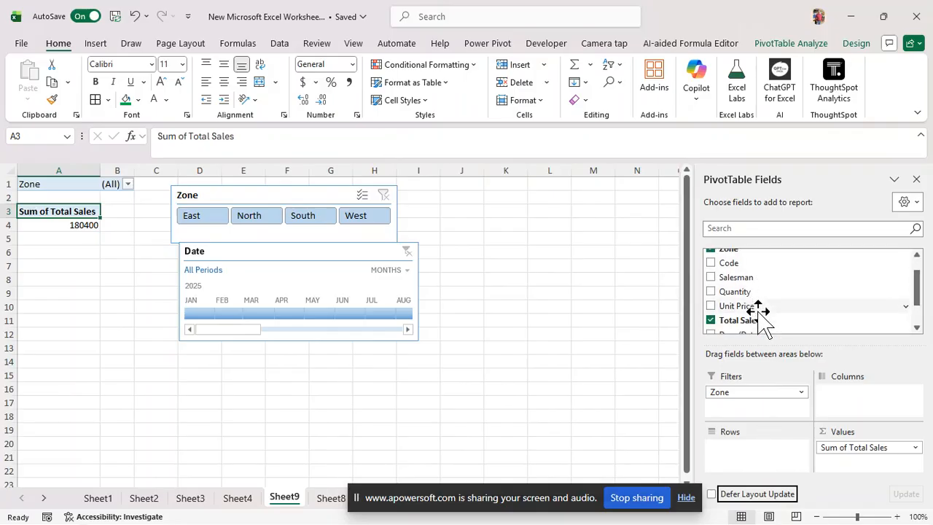
pyautogui.scroll(-2, 760, 315)
pyautogui.scroll(3, 761, 315)
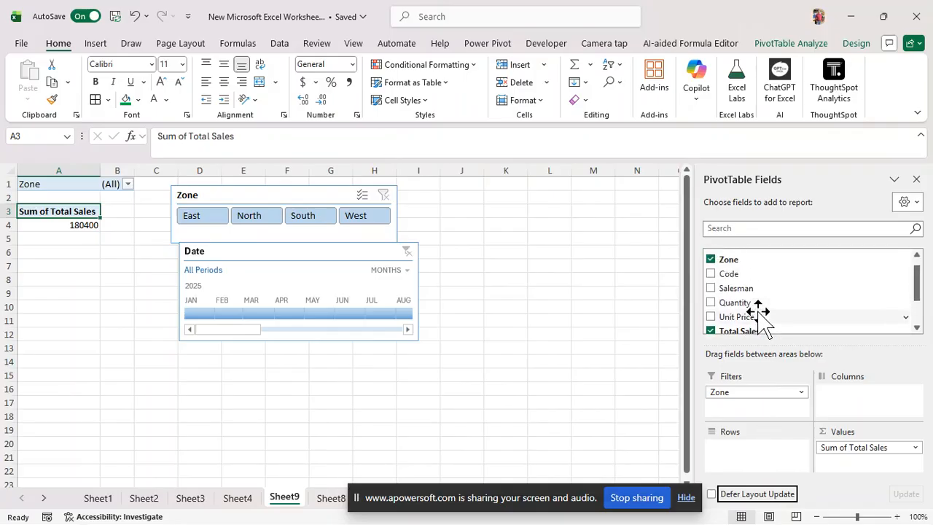
pyautogui.moveTo(750, 288); pyautogui.dragTo(751, 454)
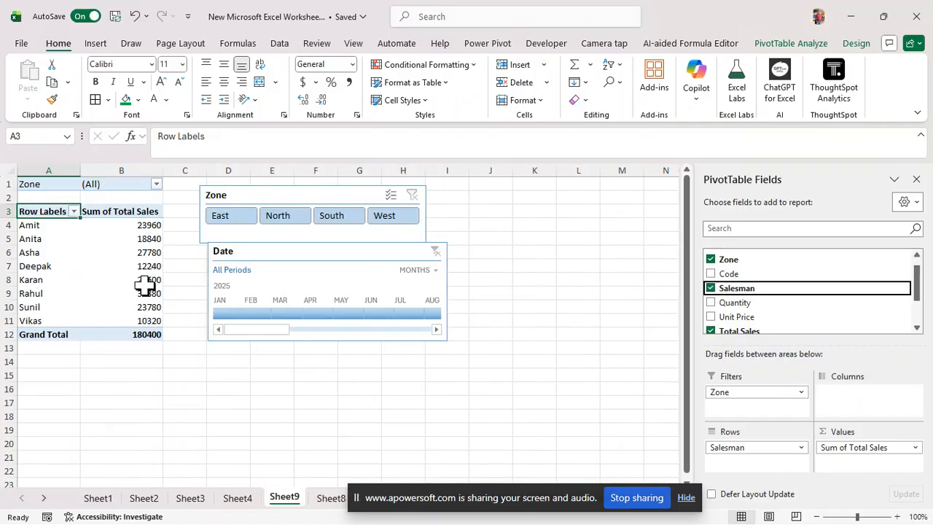
# Filter the PivotTable rows to the top 3 salesmen by Sum of Total Sales, and clear that filter
pyautogui.click(74, 211)
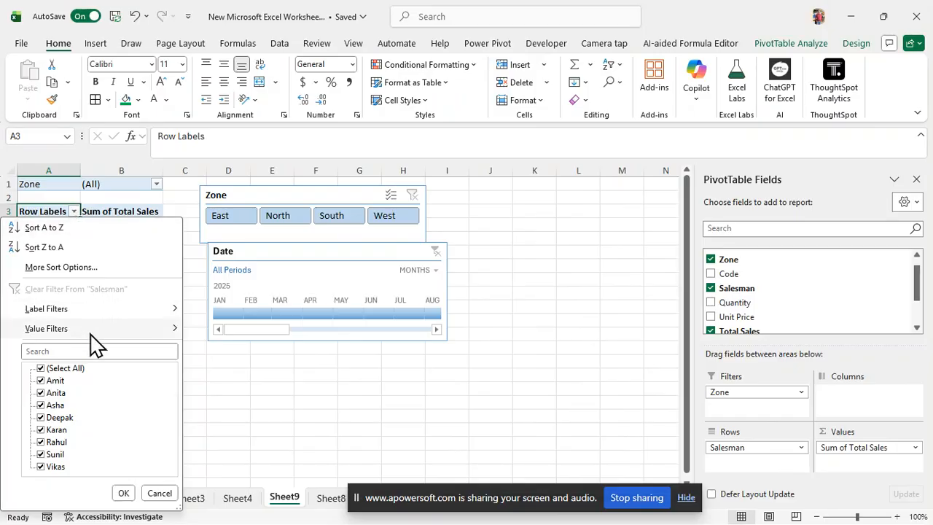
pyautogui.moveTo(103, 328)
pyautogui.click(244, 511)
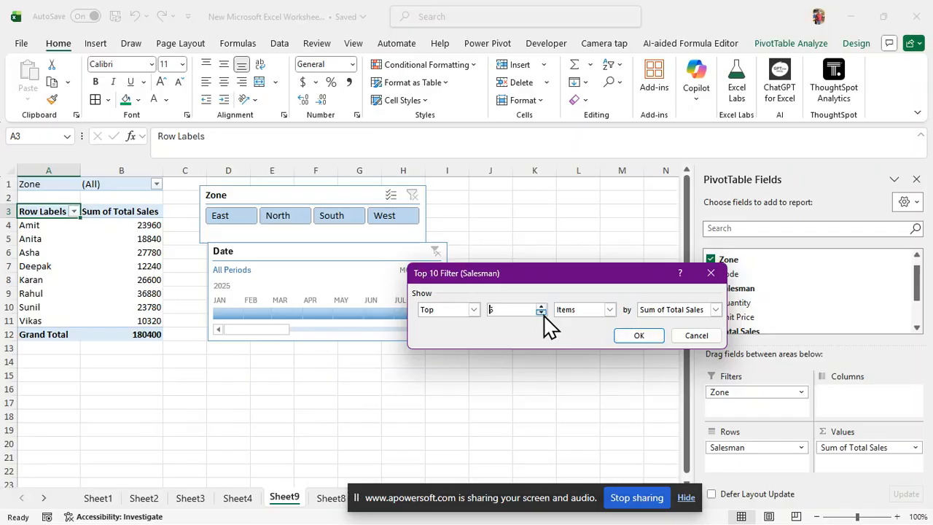
pyautogui.click(542, 312)
pyautogui.press('Return')
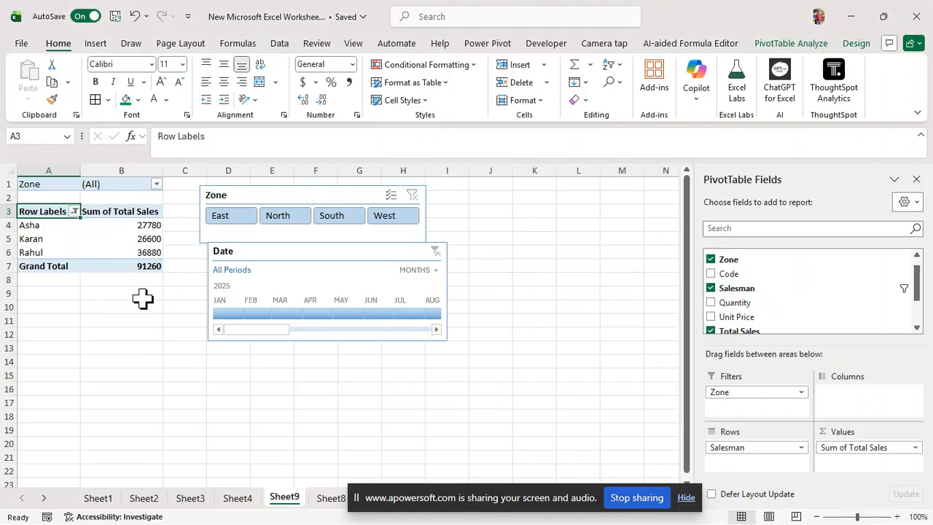
pyautogui.click(75, 212)
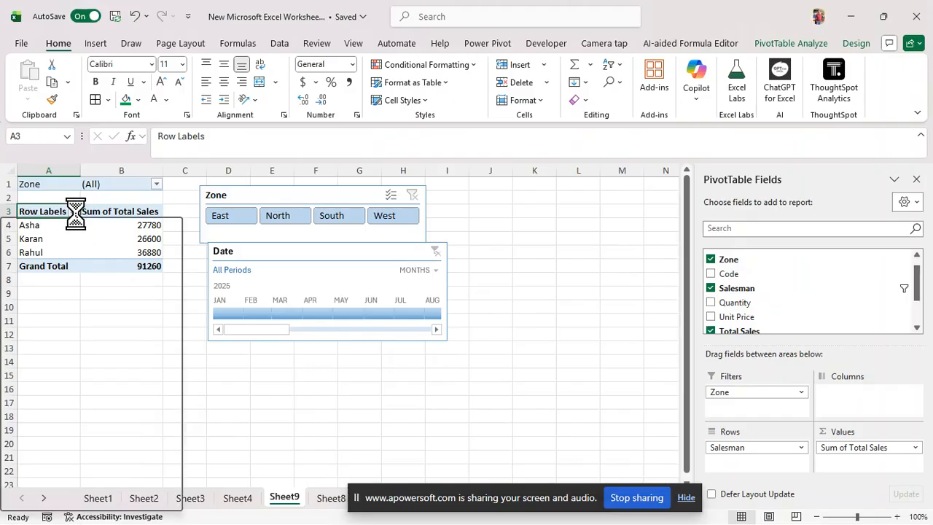
pyautogui.click(77, 290)
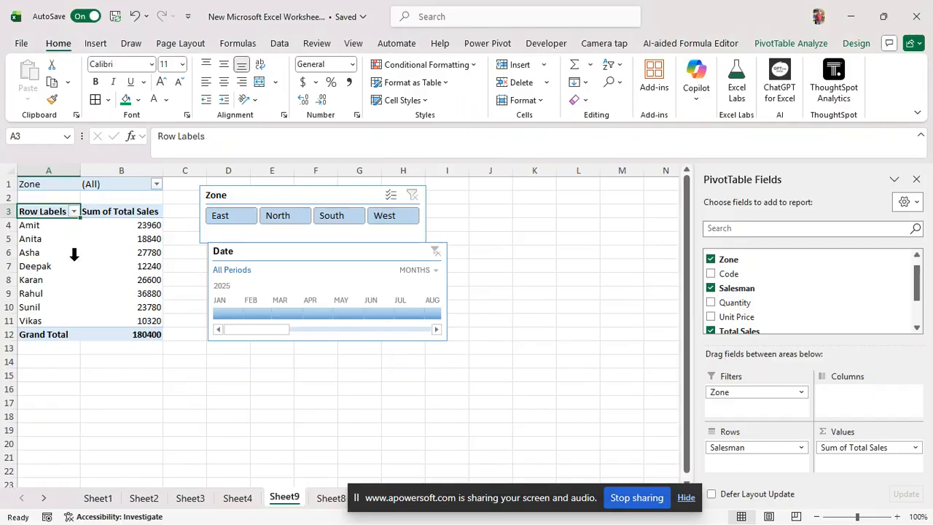
# Generate report filter pages for the Zone field, and view the North and South sheets
pyautogui.click(776, 45)
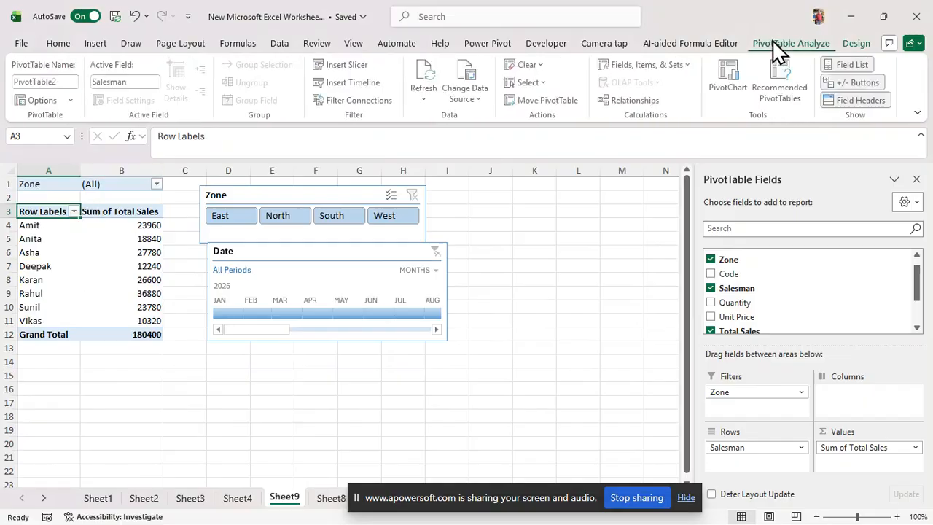
pyautogui.click(73, 102)
pyautogui.click(82, 140)
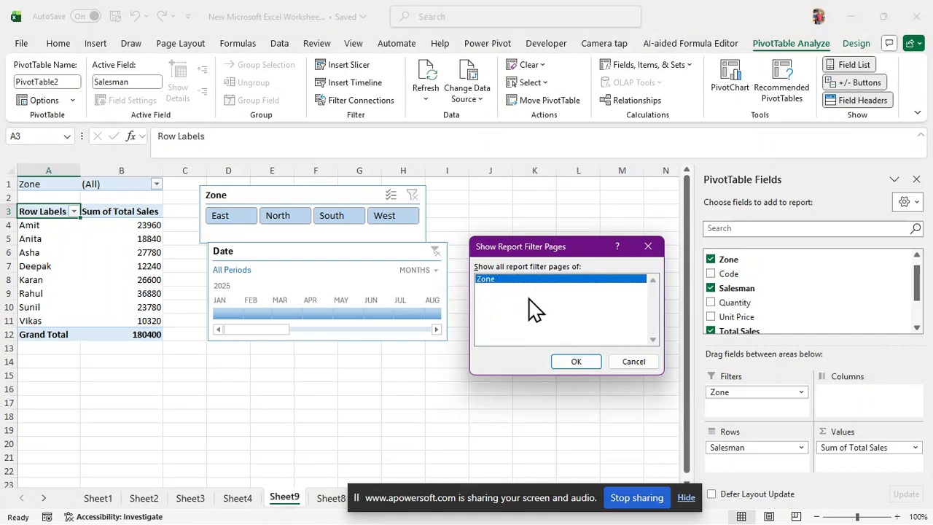
pyautogui.click(562, 359)
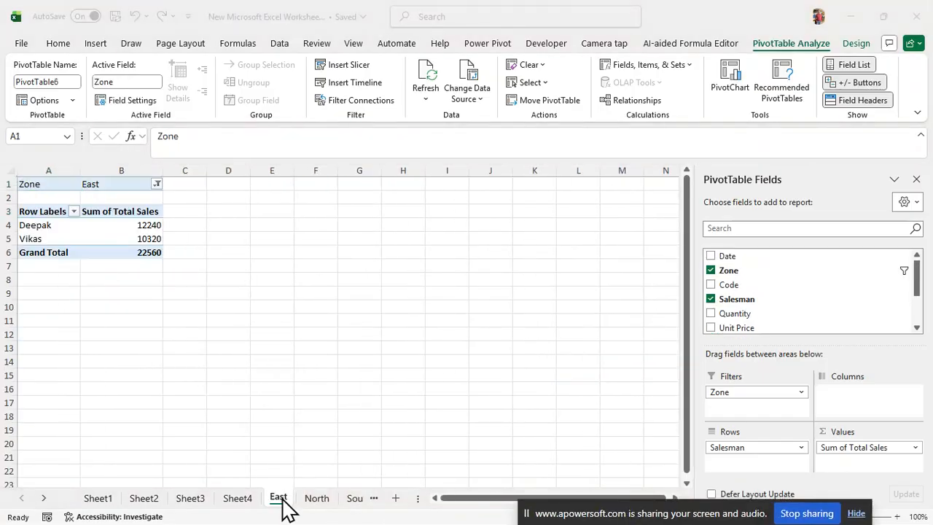
pyautogui.click(317, 503)
pyautogui.click(352, 503)
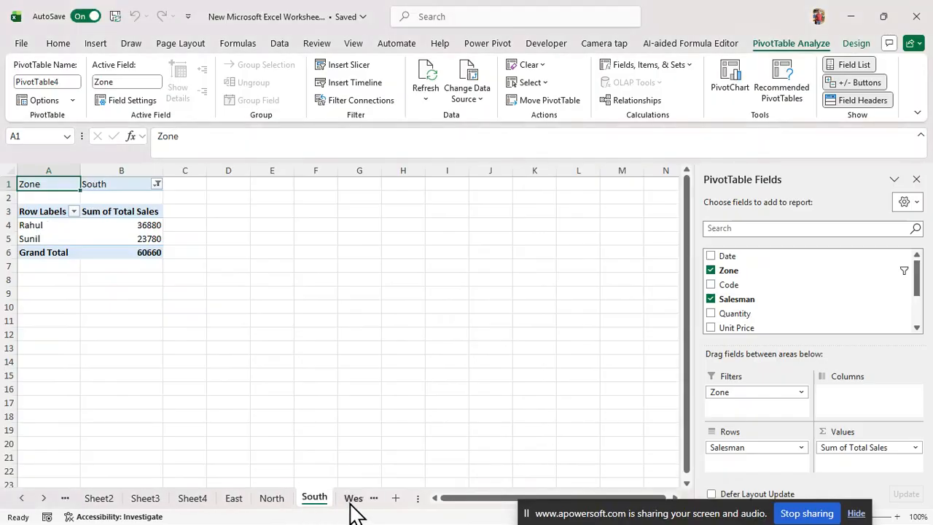
# View the West zone's report sheet and return to the main PivotTable on Sheet9
pyautogui.click(355, 501)
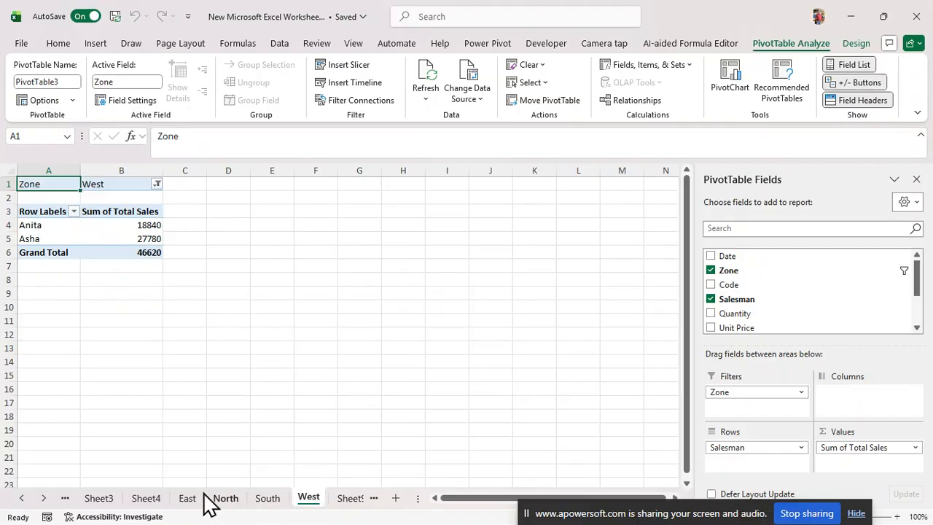
pyautogui.click(347, 503)
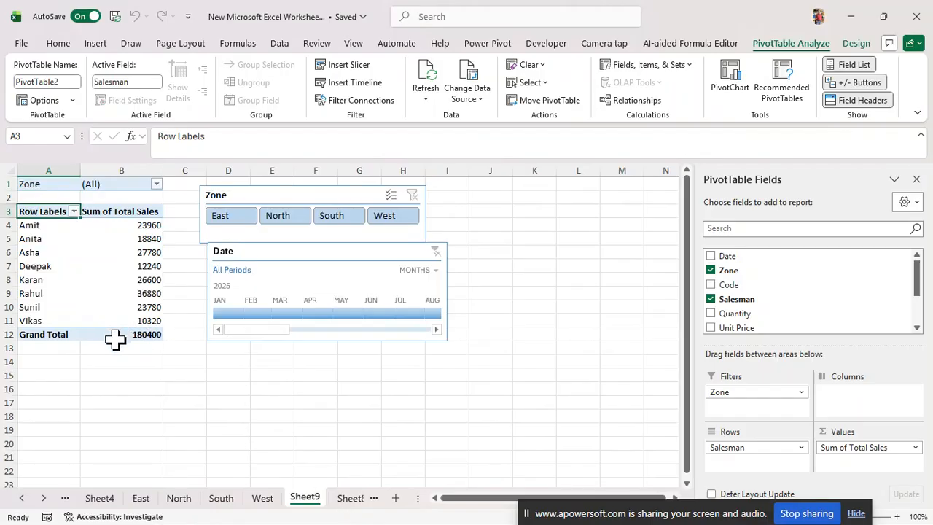
pyautogui.moveTo(588, 513); pyautogui.dragTo(428, 446)
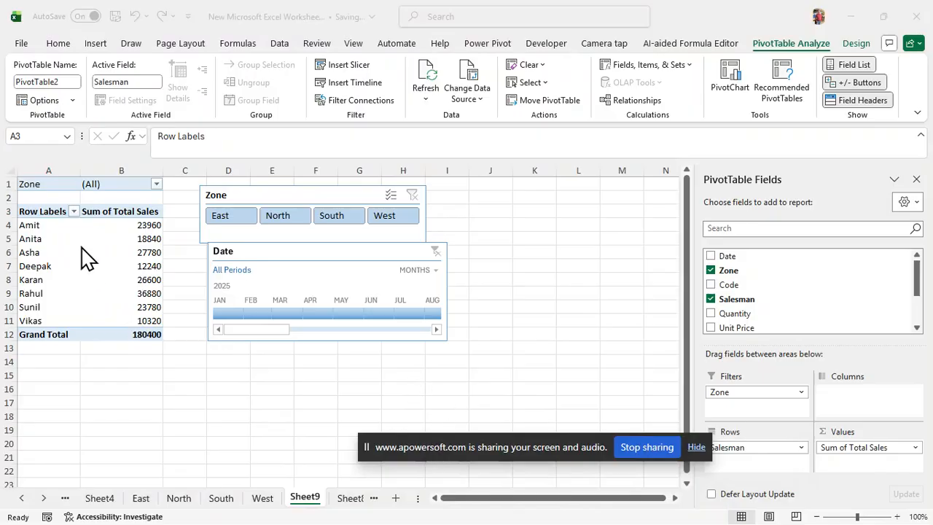
# Insert a Clustered Column PivotChart from the salesmen's Sum of Total Sales values and move it to start at column E near row 1
pyautogui.moveTo(114, 224); pyautogui.dragTo(115, 317)
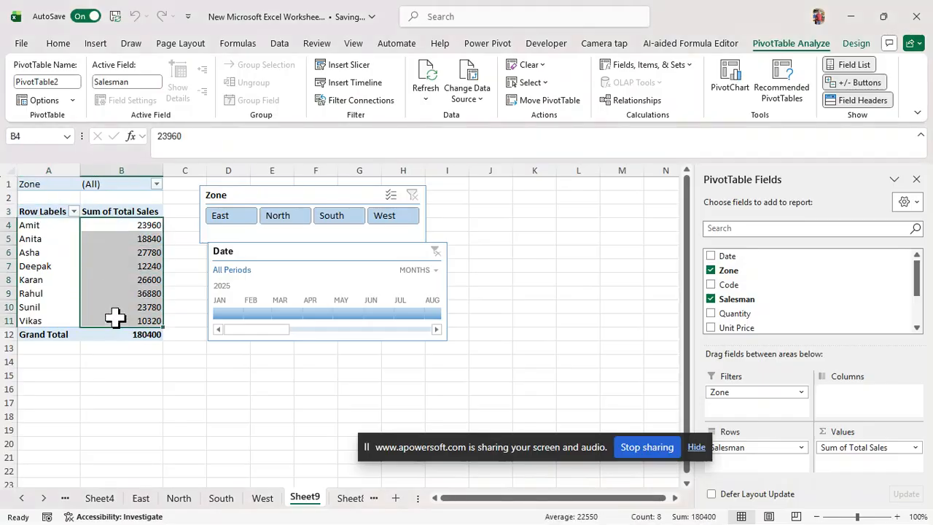
pyautogui.click(734, 91)
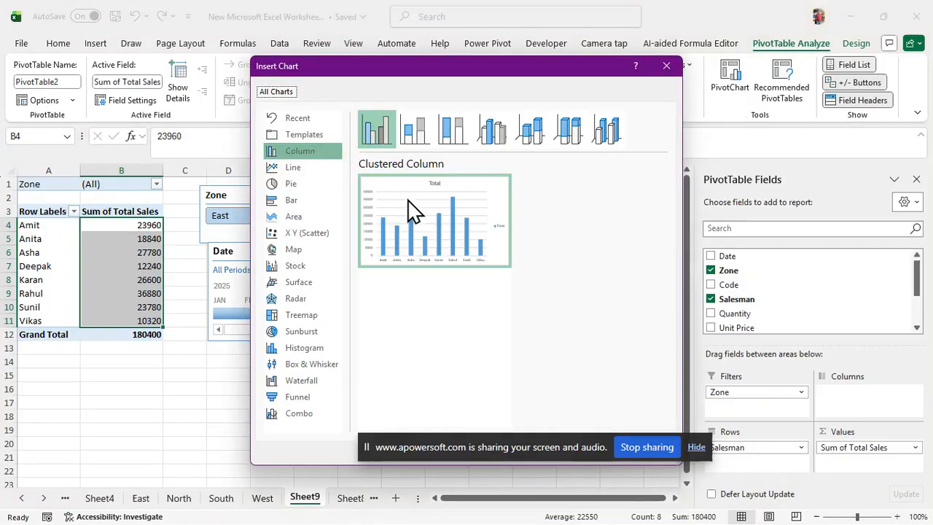
pyautogui.moveTo(413, 221)
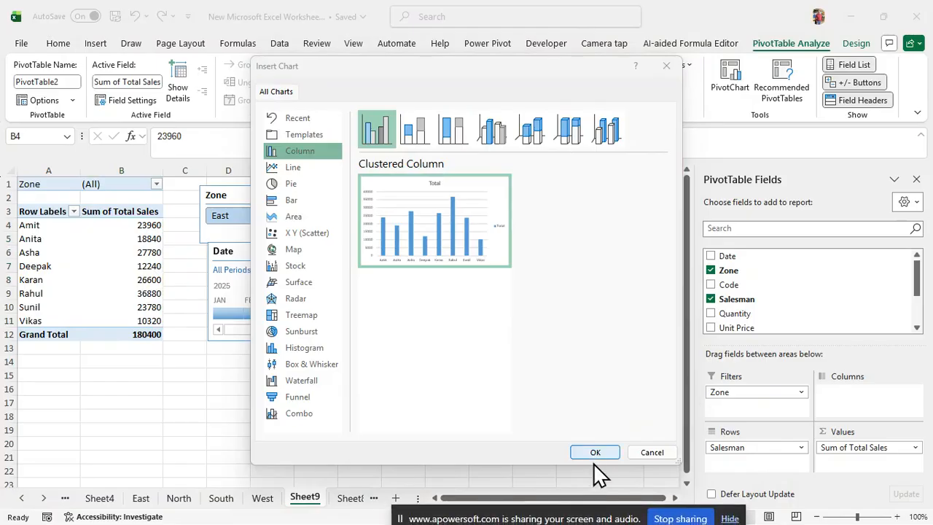
pyautogui.click(591, 451)
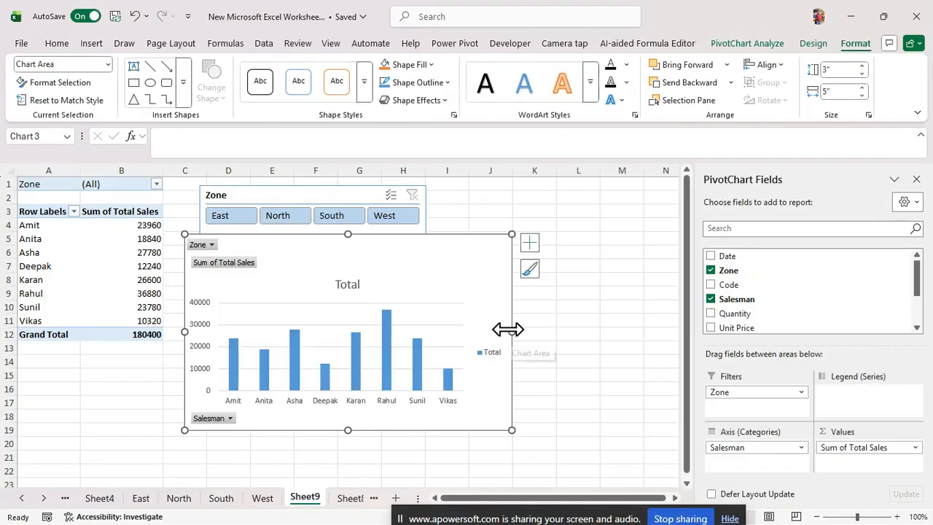
pyautogui.moveTo(387, 275); pyautogui.dragTo(466, 213)
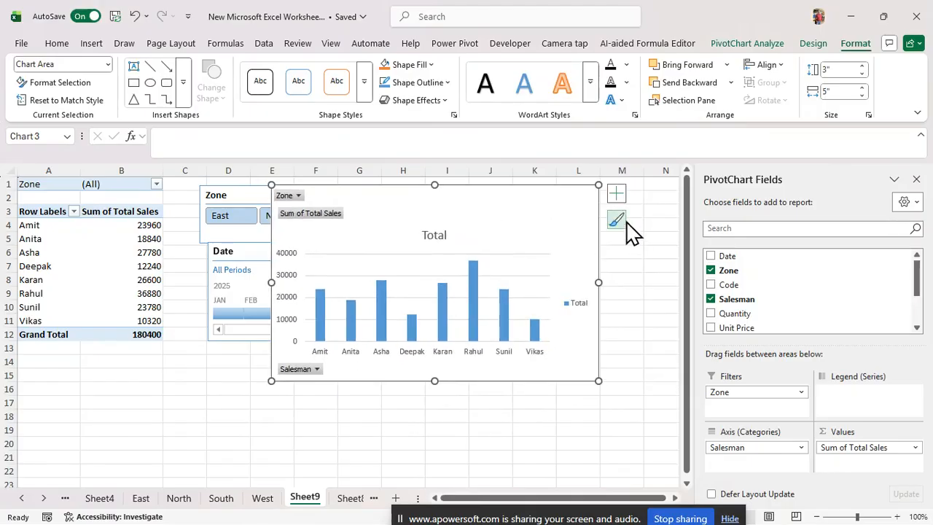
pyautogui.click(617, 197)
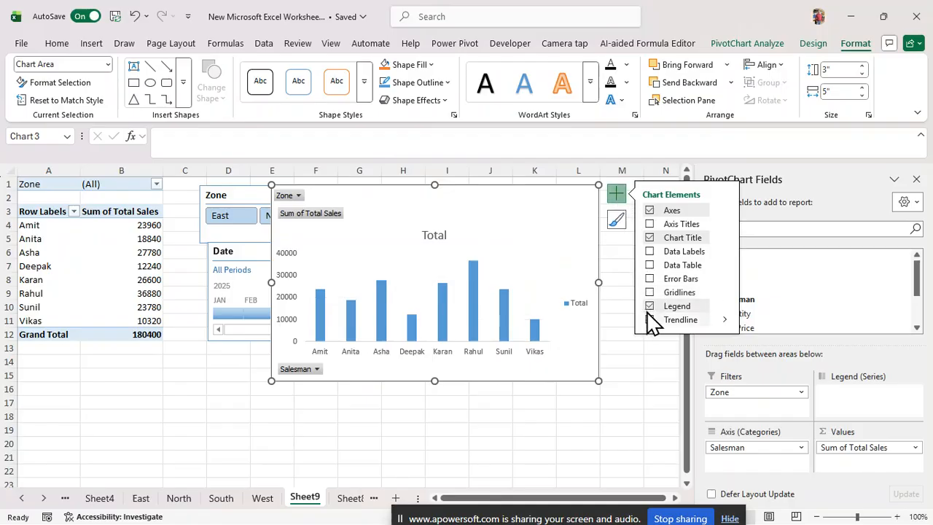
pyautogui.click(610, 184)
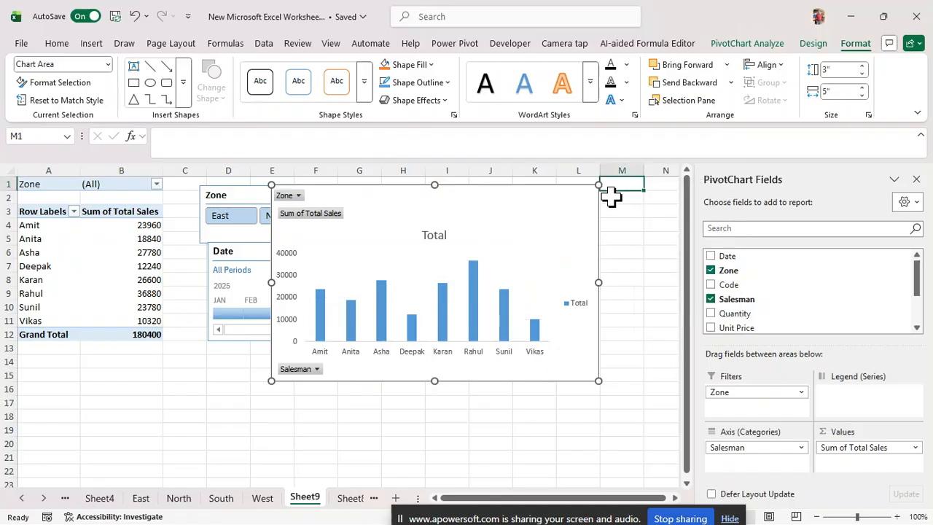
pyautogui.click(538, 249)
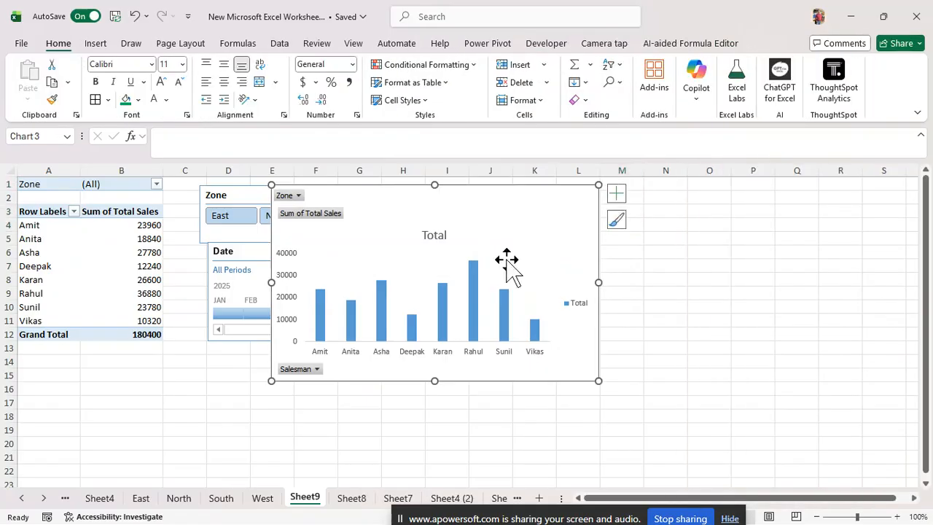
# Set the fill of the PivotChart's Total data series to Picture or texture fill
pyautogui.click(475, 319)
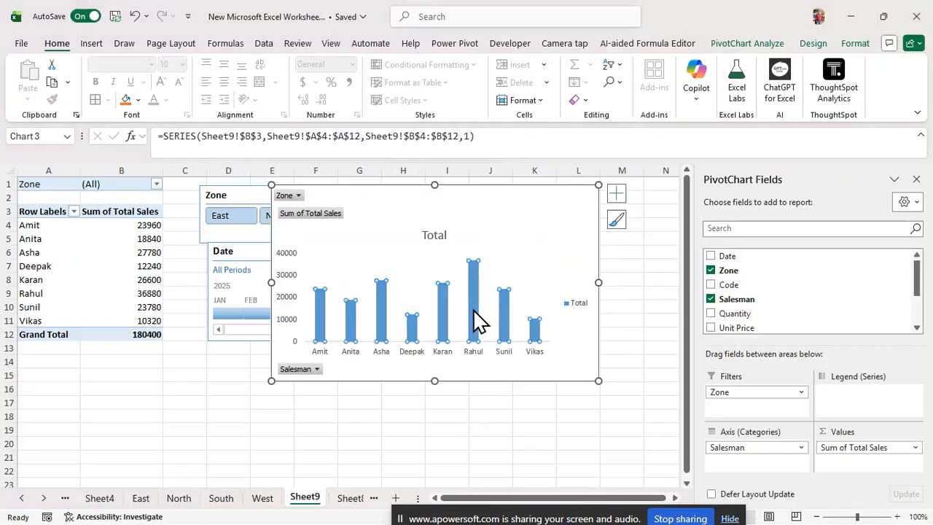
pyautogui.rightClick(475, 318)
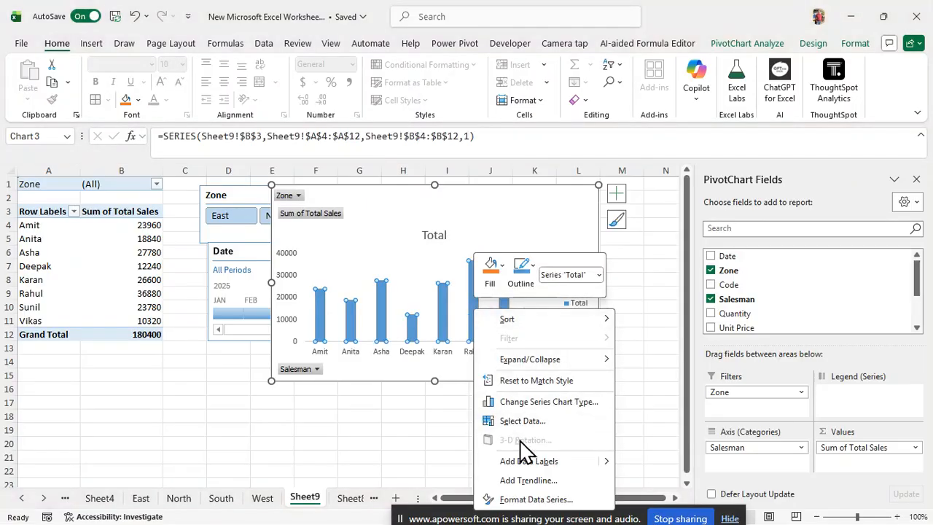
pyautogui.click(535, 500)
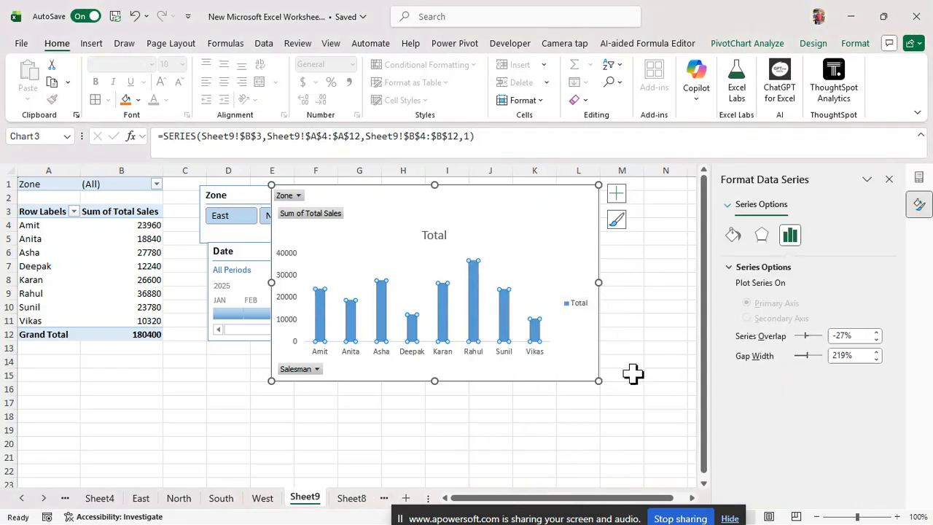
pyautogui.click(732, 235)
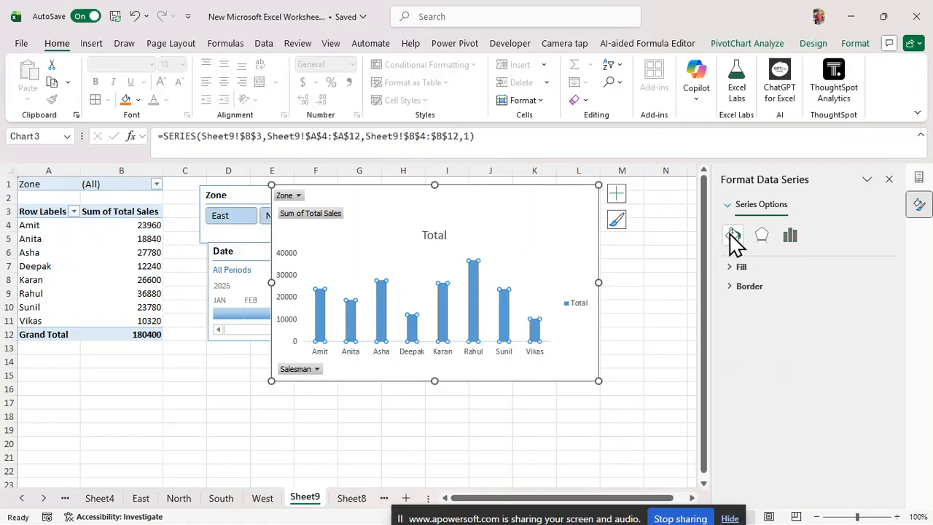
pyautogui.click(730, 269)
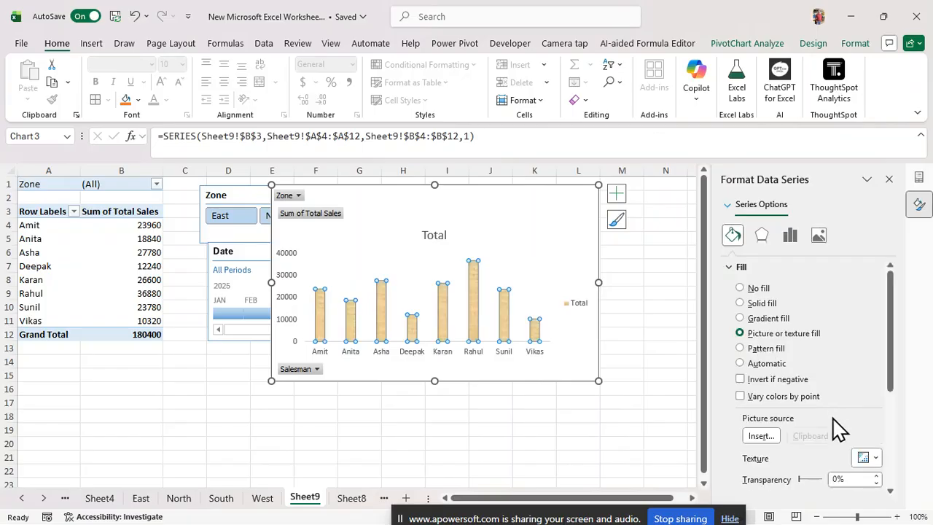
# Insert the stock image of blue glass skyscrapers as the picture fill for the chart's columns
pyautogui.click(760, 435)
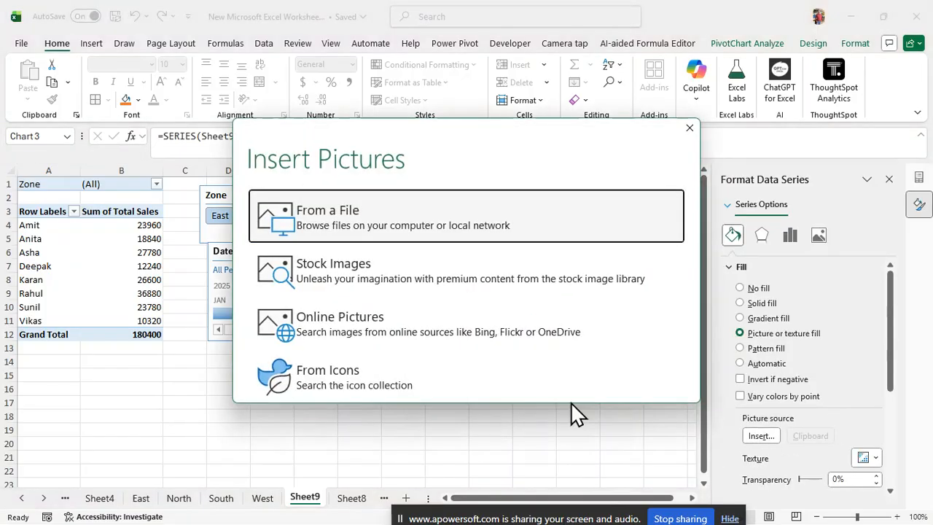
pyautogui.click(392, 277)
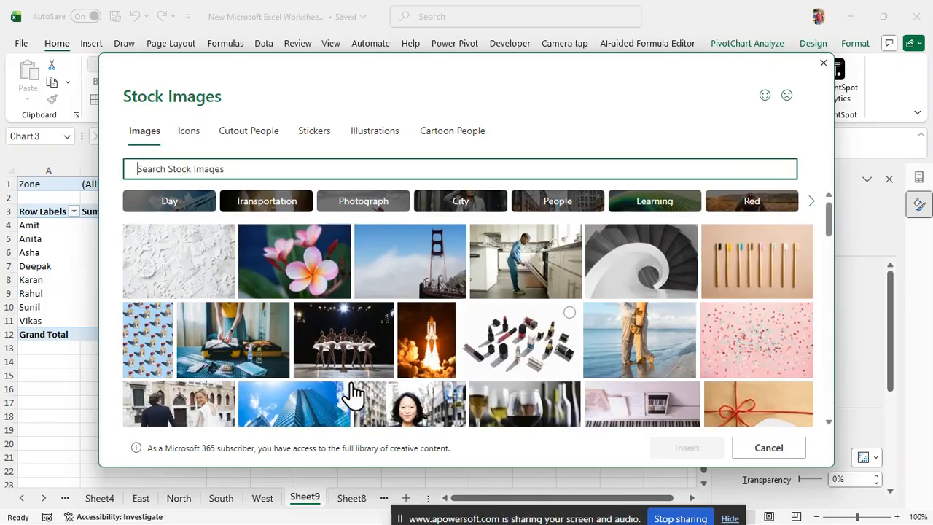
pyautogui.scroll(-1, 321, 387)
pyautogui.click(306, 384)
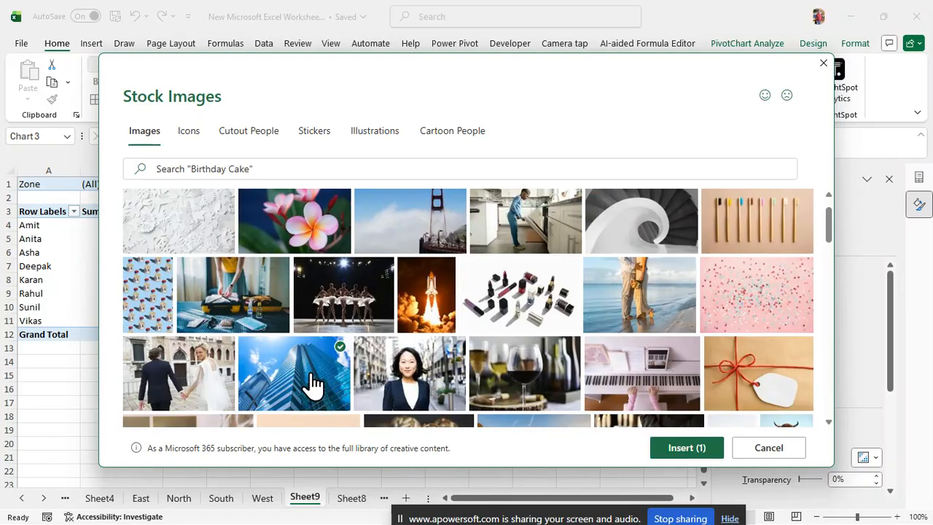
pyautogui.click(687, 447)
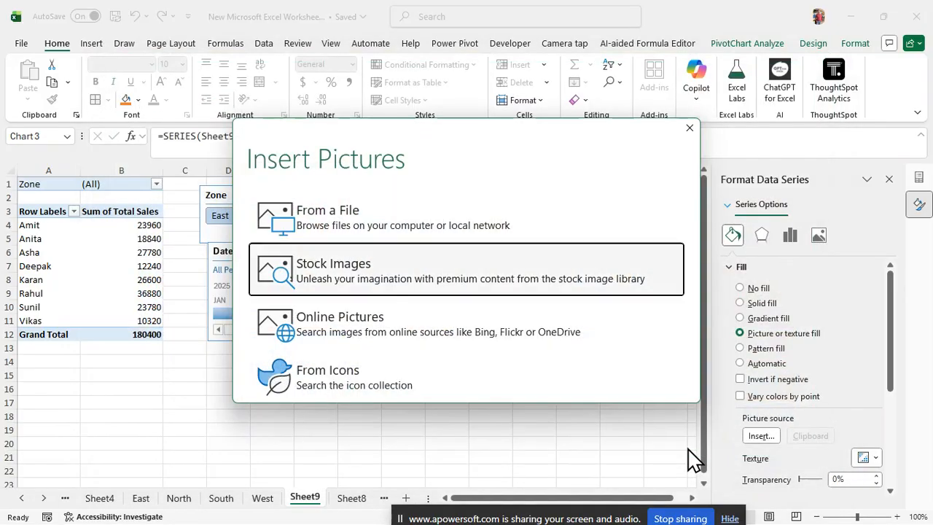